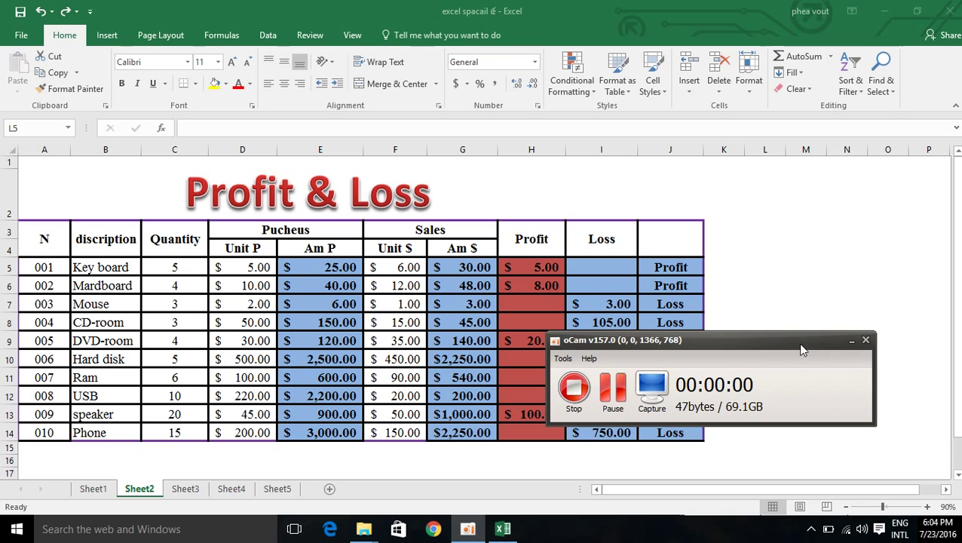
Step: Clear the Am P amounts in E5:E14
click(849, 345)
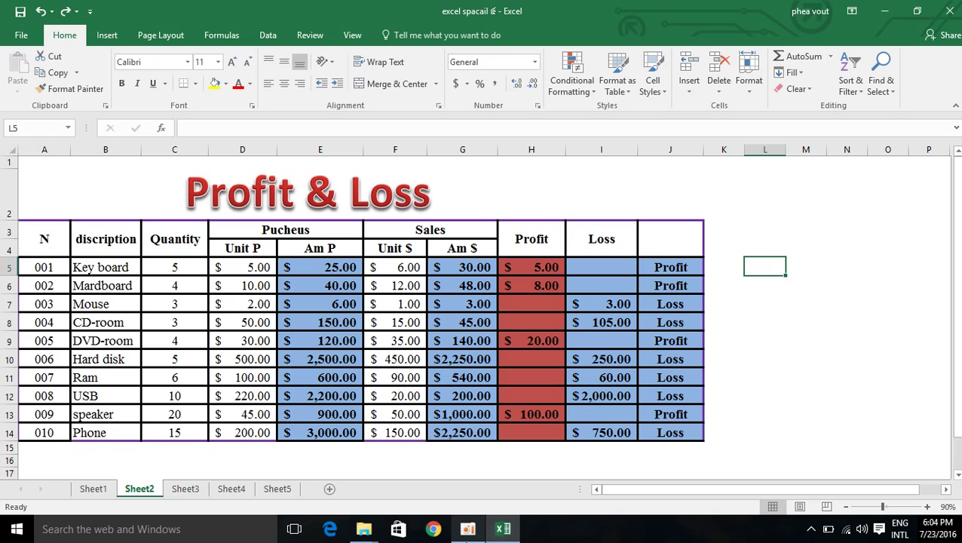
click(325, 265)
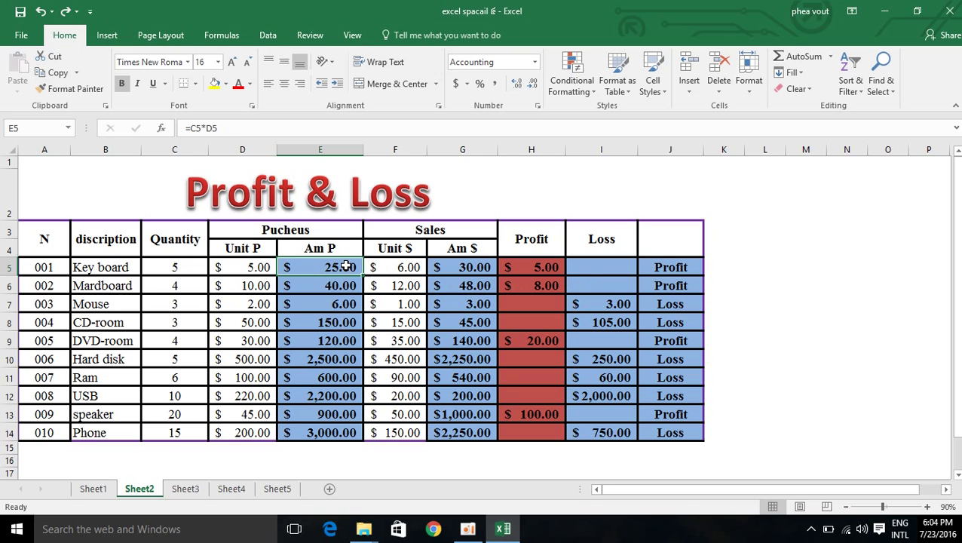
drag(345, 267, 332, 430)
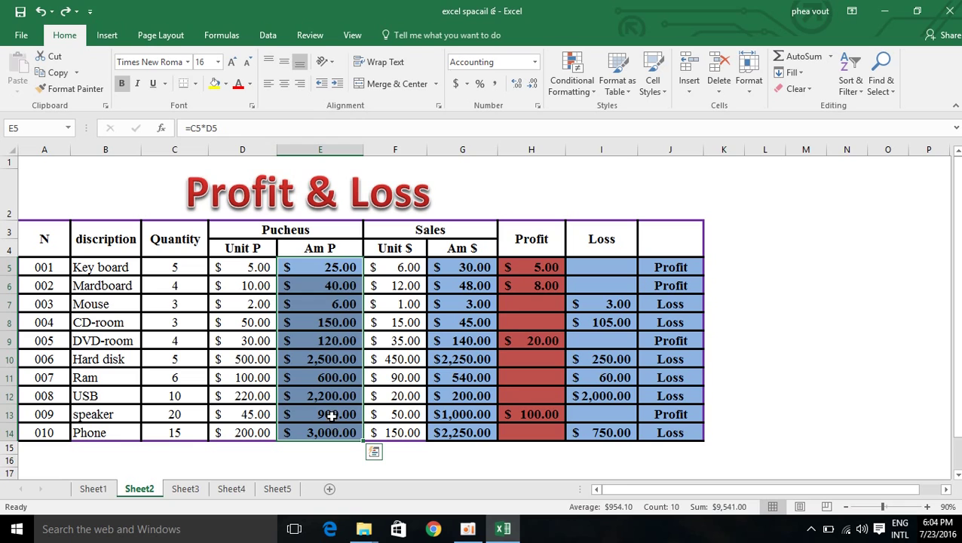
key(Delete)
Step: Clear the Am $, Profit, Loss and status values in G5:J14
mouse_move(457, 267)
mouse_down()
mouse_move(564, 413)
mouse_move(692, 437)
mouse_up()
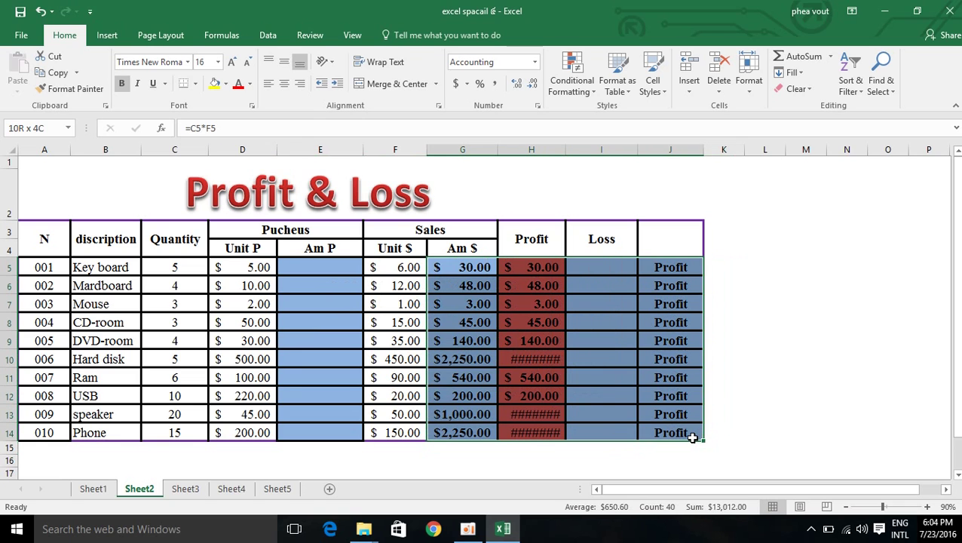
key(Delete)
click(446, 265)
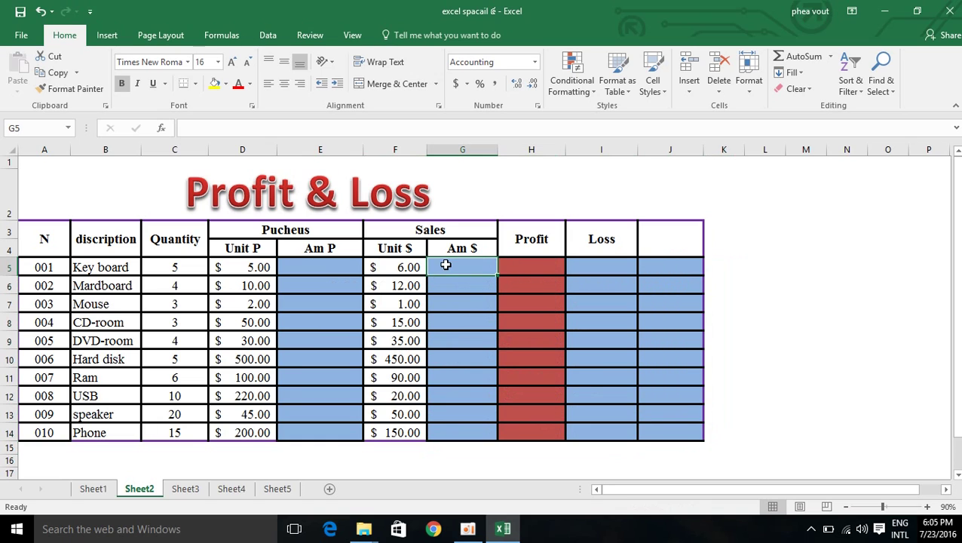
click(348, 267)
click(477, 264)
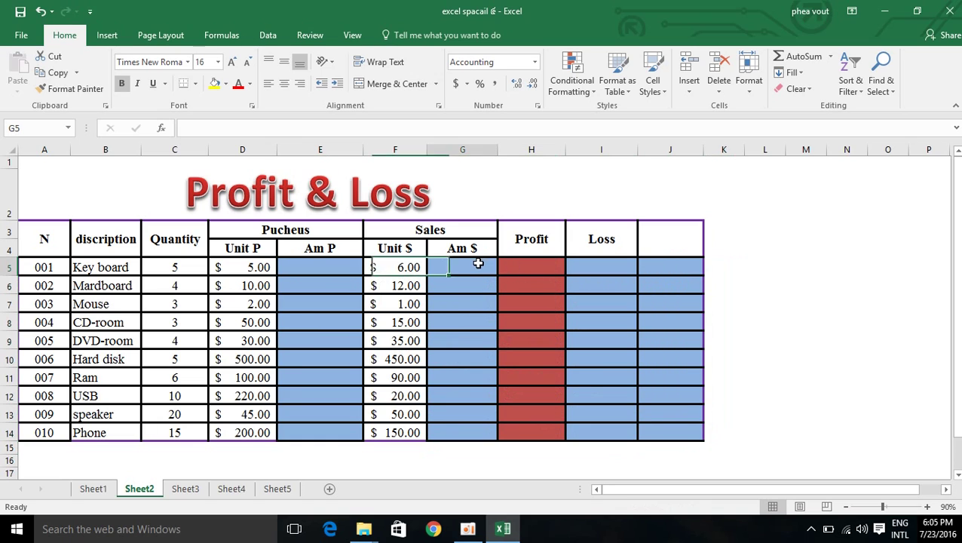
click(547, 272)
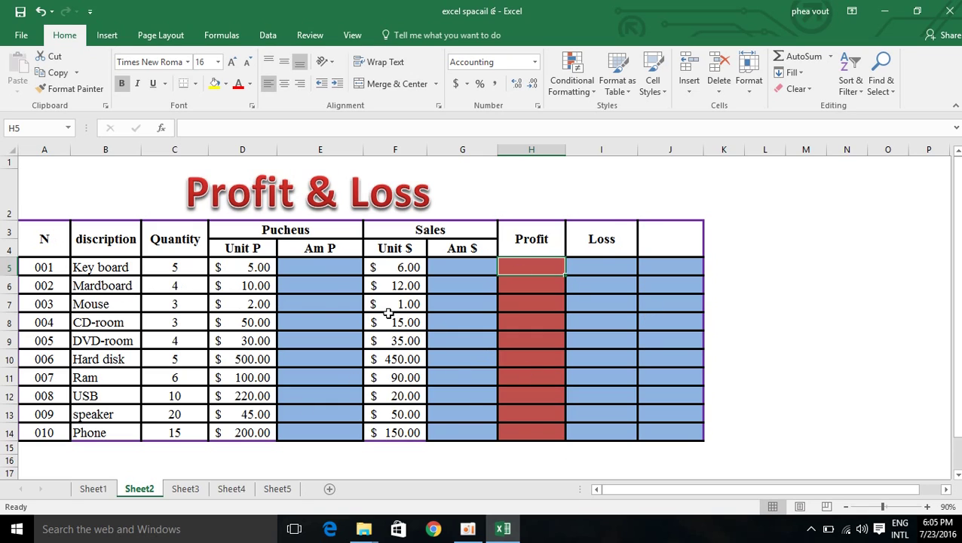
click(332, 267)
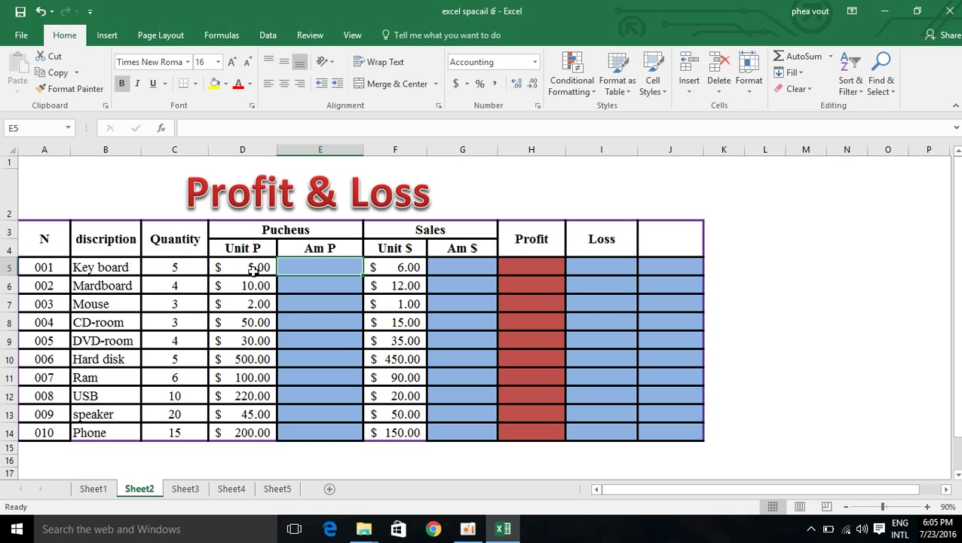
Step: Enter =C5*D5 in E5 for the first Am P amount
click(158, 266)
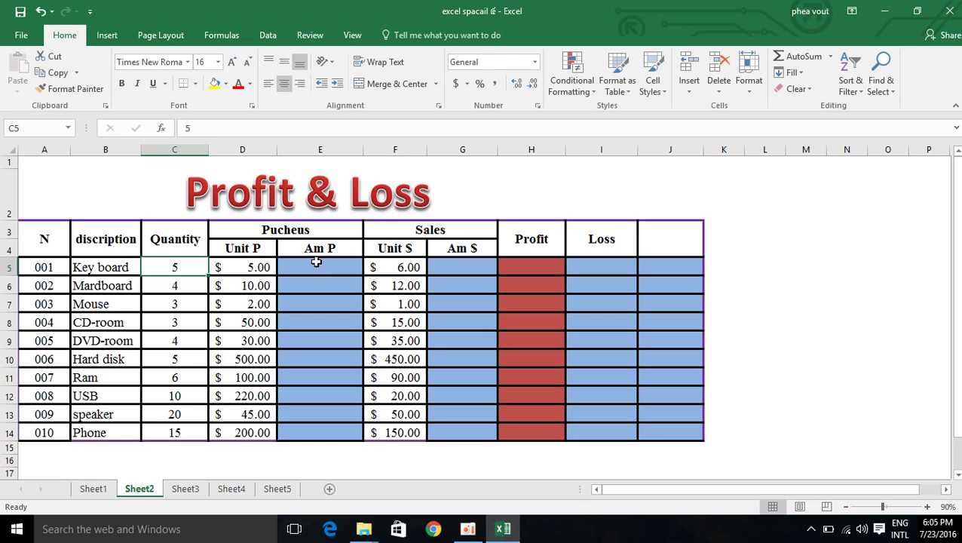
click(316, 263)
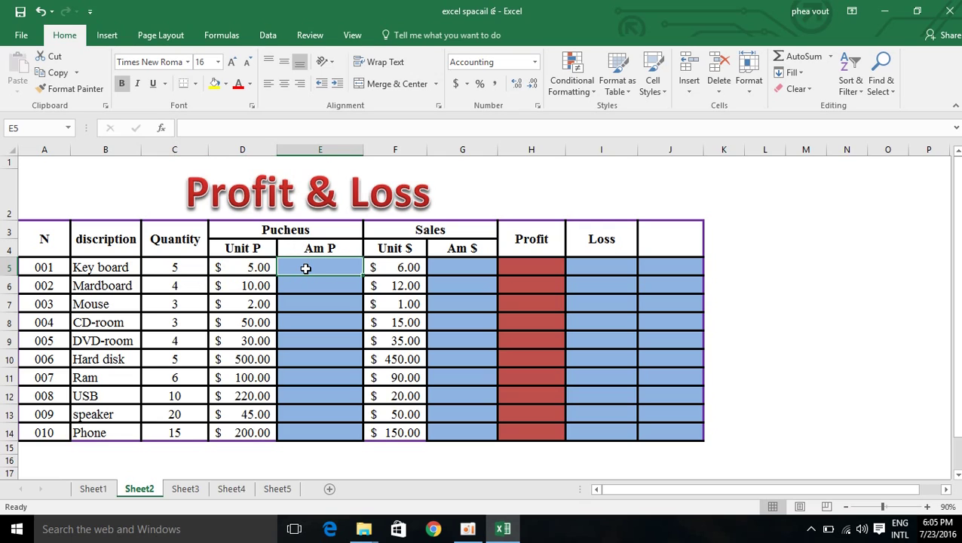
text(=)
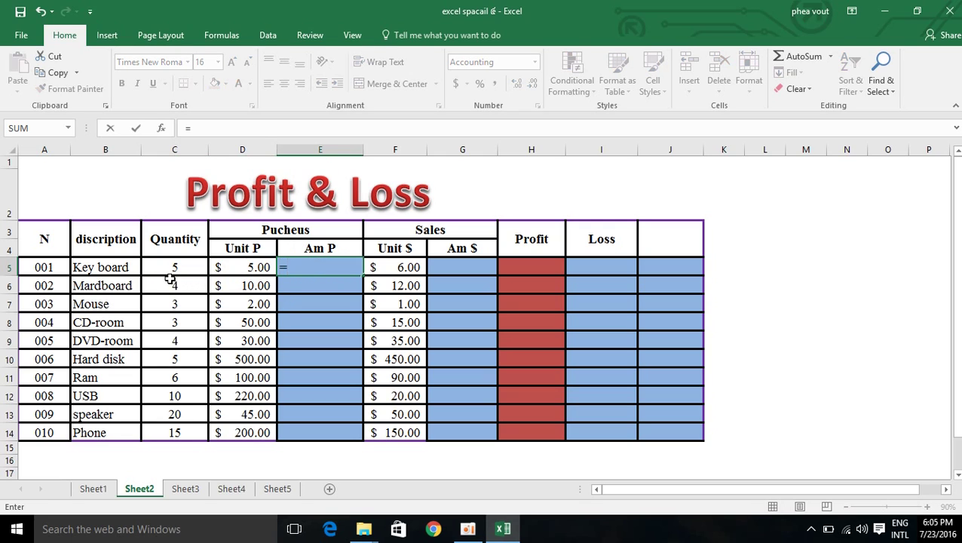
click(160, 271)
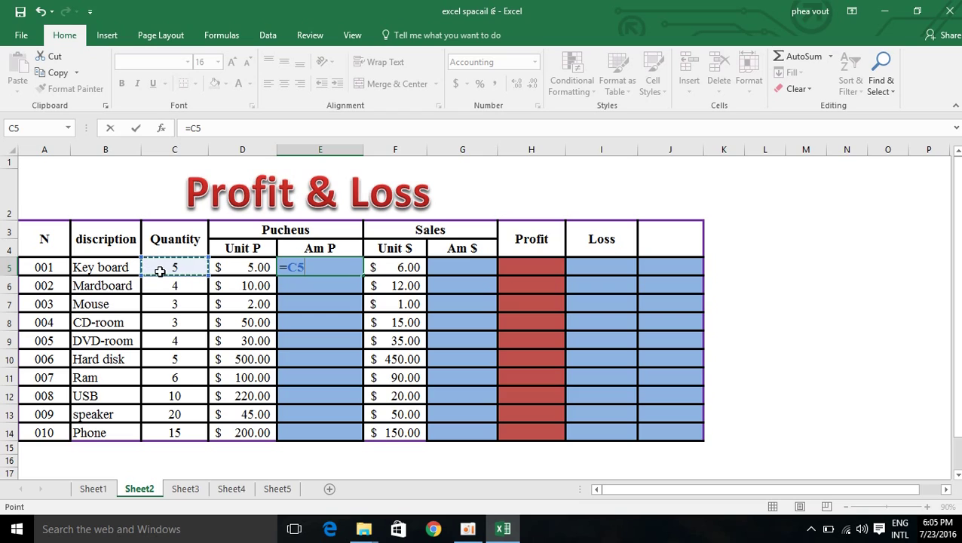
text(*)
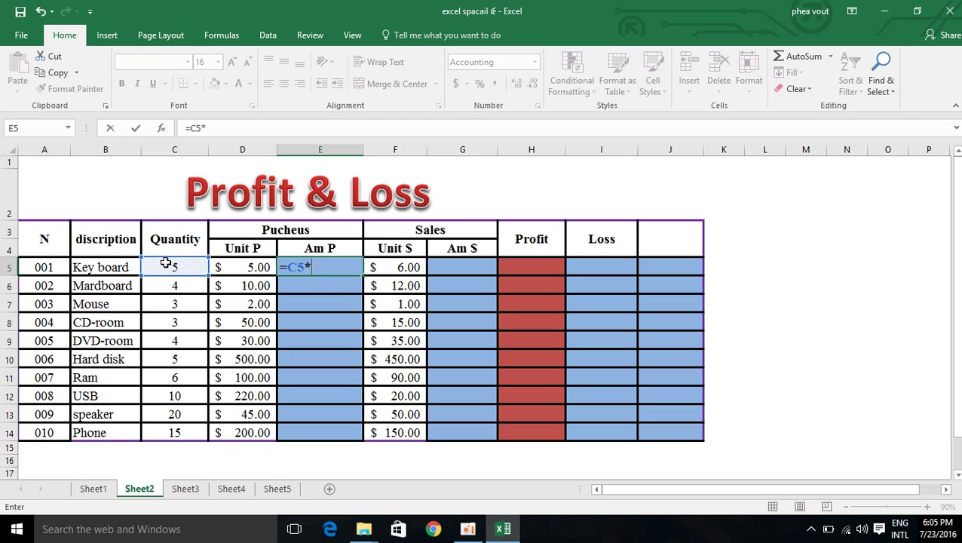
click(256, 268)
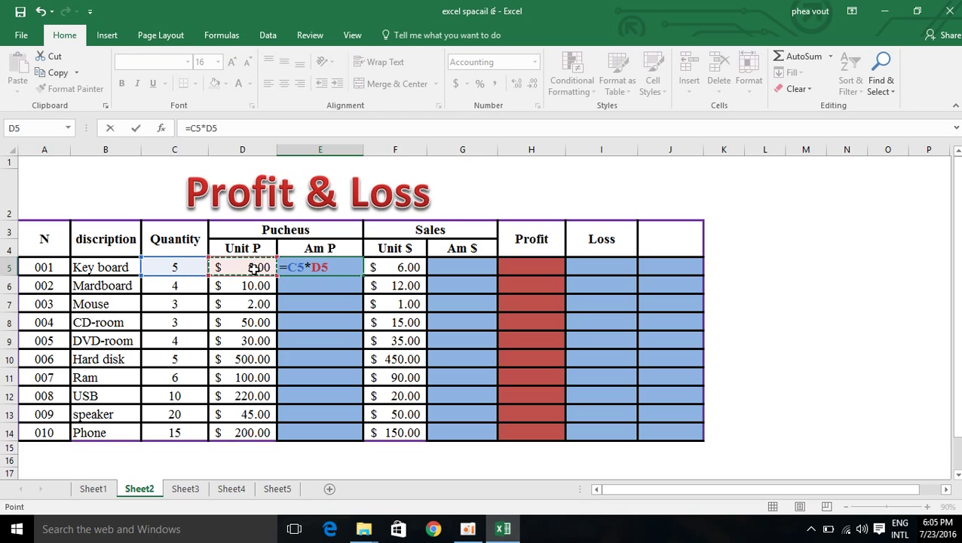
key(Return)
Step: Copy the Am P formula from E5 down to E14
click(305, 266)
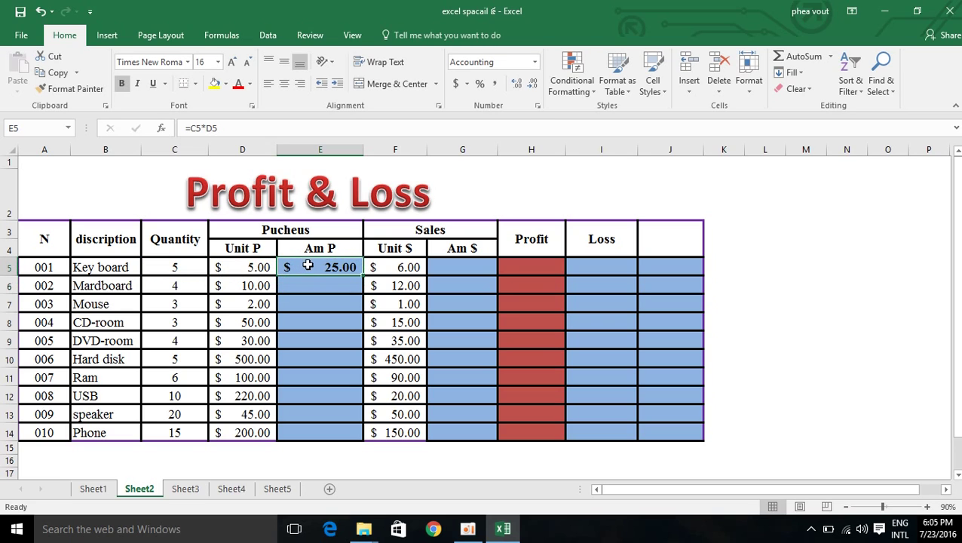
drag(363, 277, 367, 430)
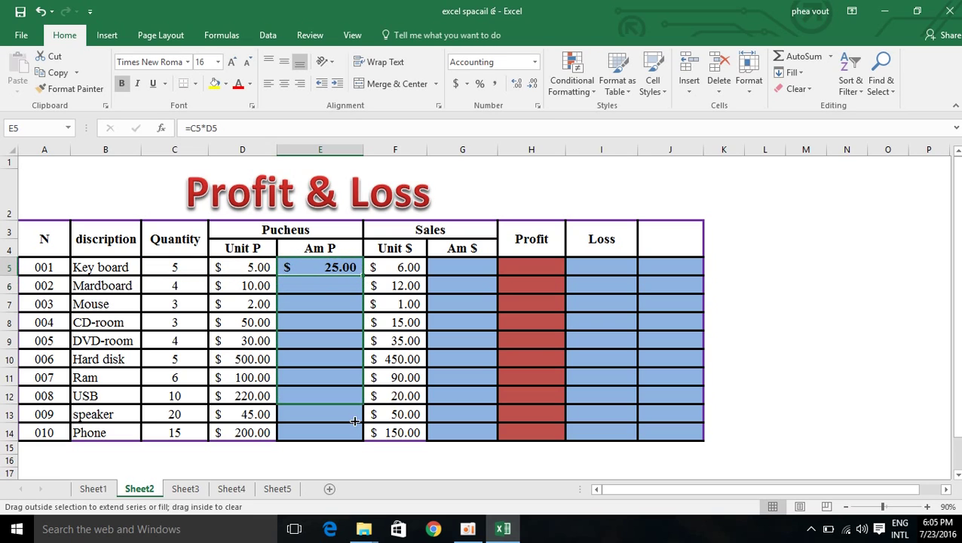
click(406, 267)
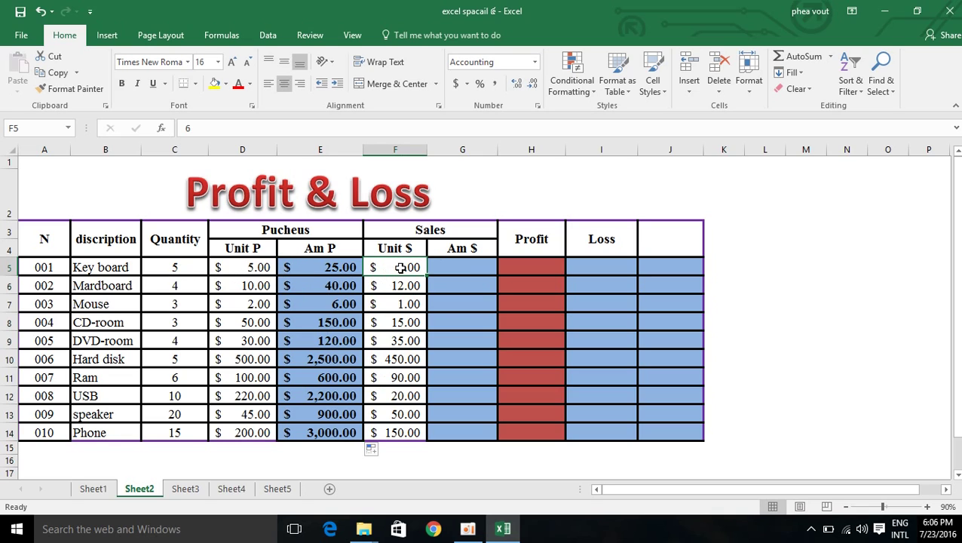
Step: Enter =C5*F5 in G5 for the first Am $ amount
click(451, 267)
text(=)
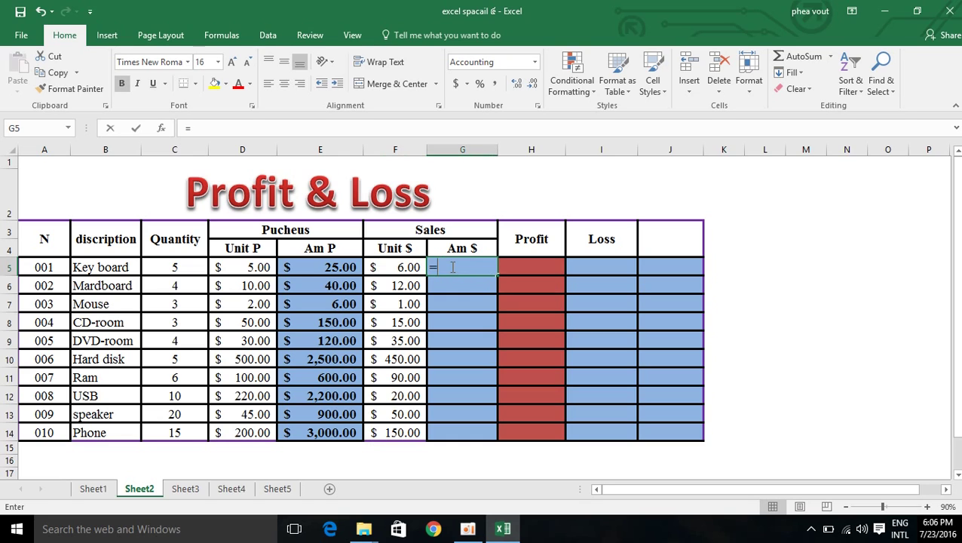
click(177, 268)
text(*)
click(420, 268)
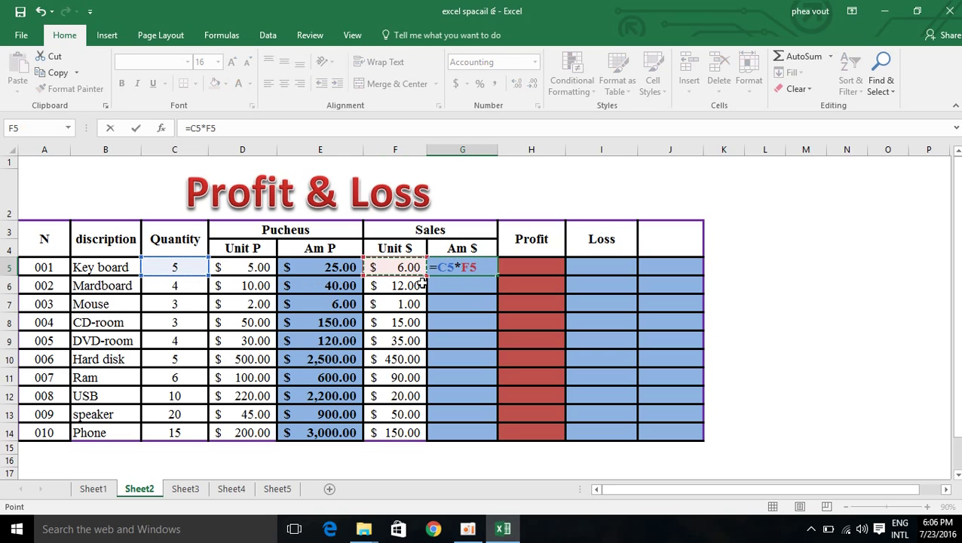
key(Return)
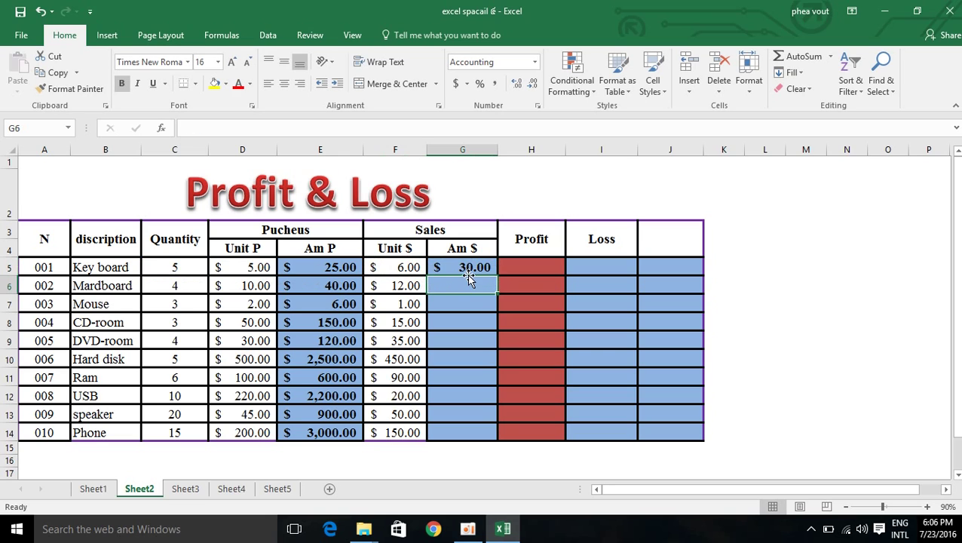
Step: Copy the Am $ formula from G5 down to G14
click(466, 268)
drag(497, 276, 494, 443)
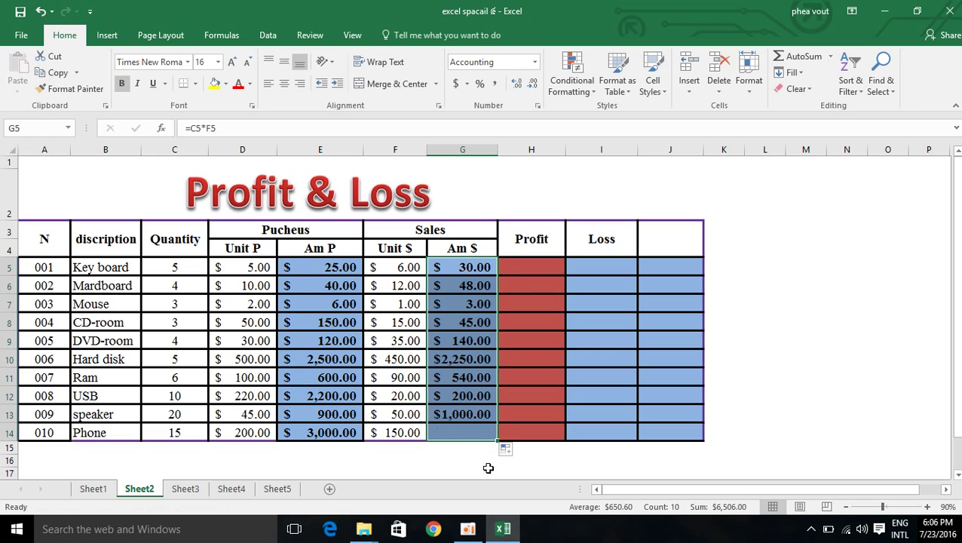
click(487, 470)
click(520, 267)
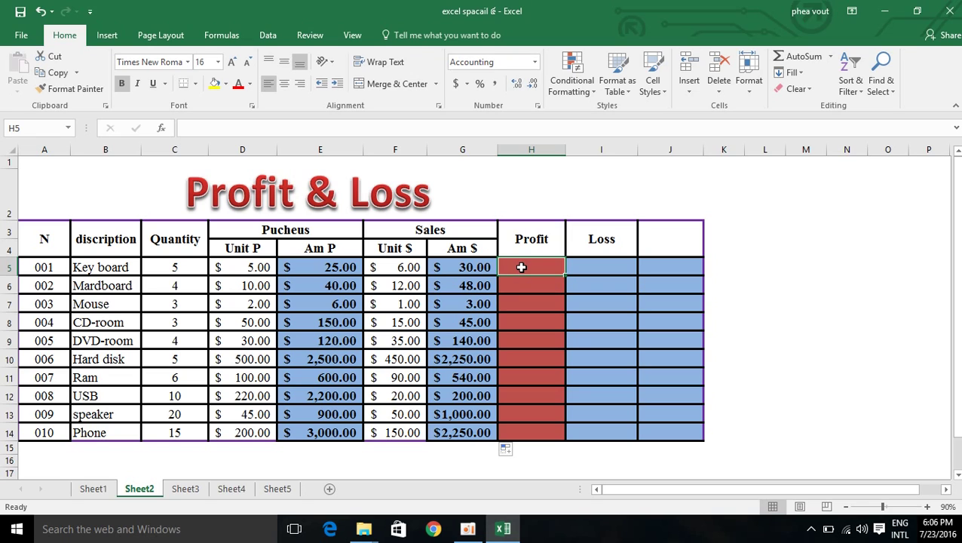
Step: Enter =IF(G5>E5,G5-E5,"") in H5, giving a $5.00 profit for row 5
text(=)
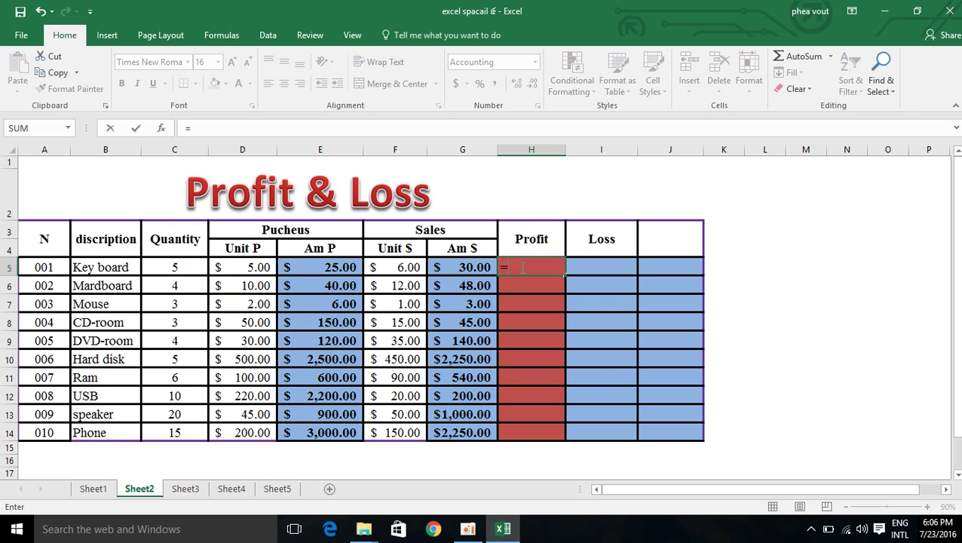
text(if)
double_click(538, 285)
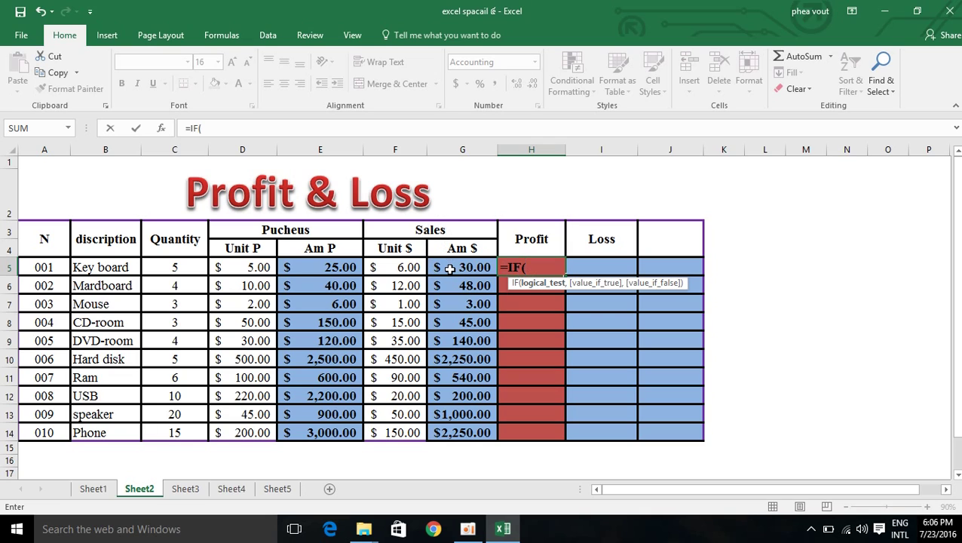
click(450, 269)
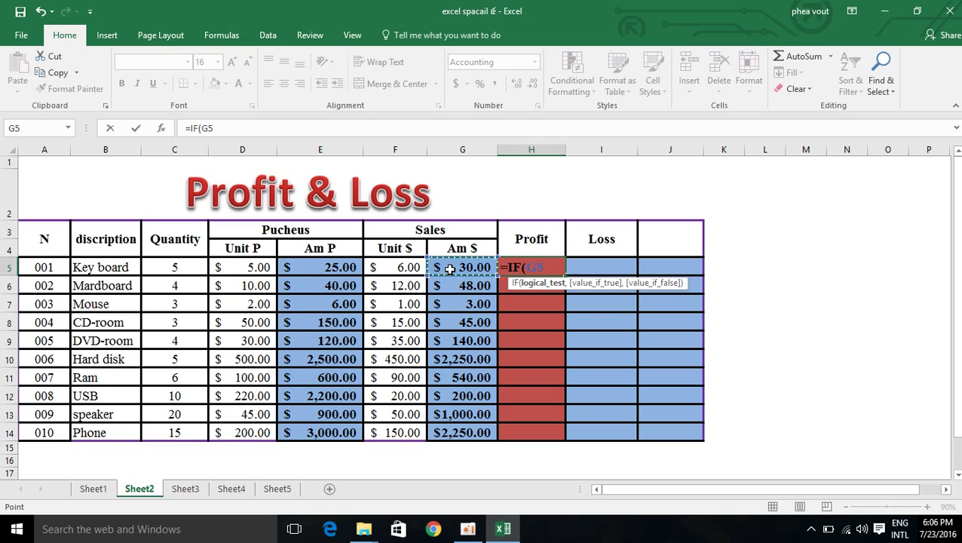
text(>)
click(335, 268)
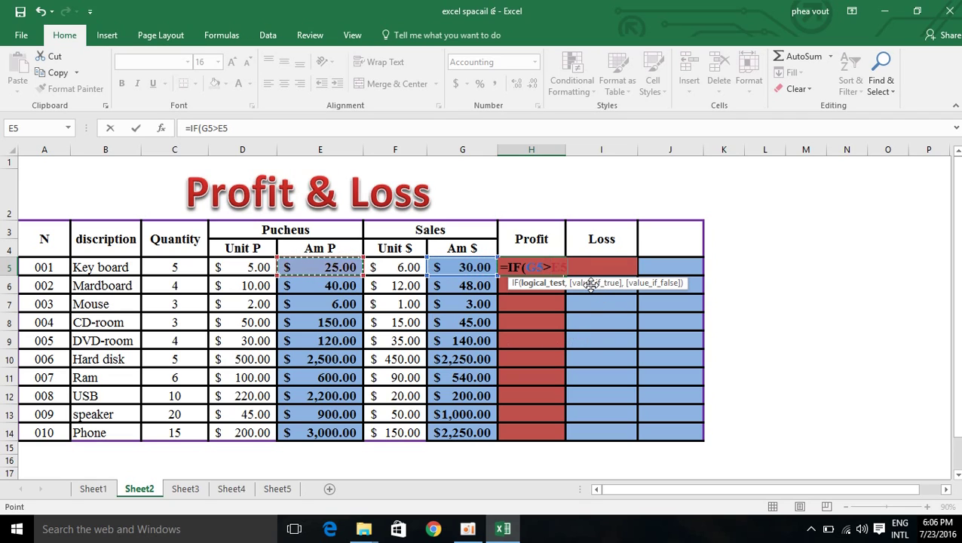
text(,)
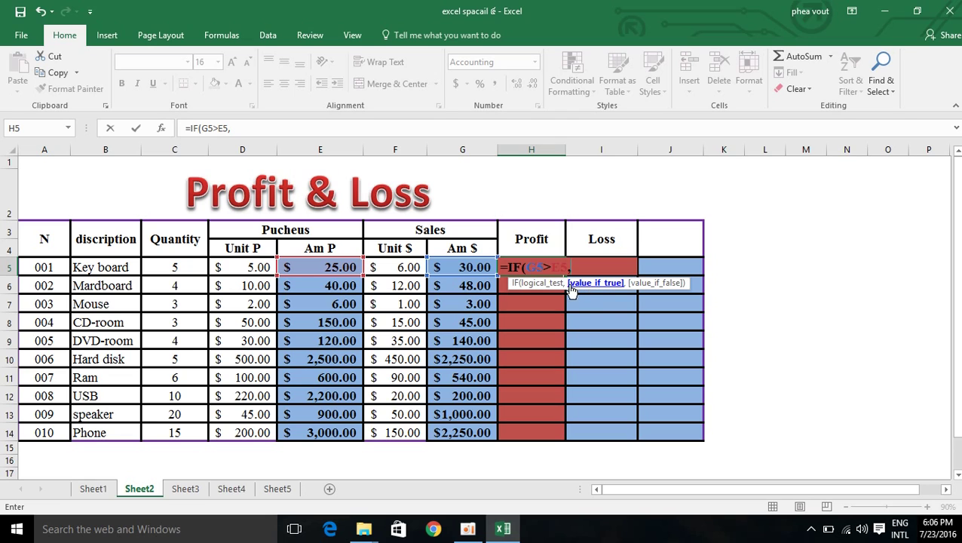
click(471, 267)
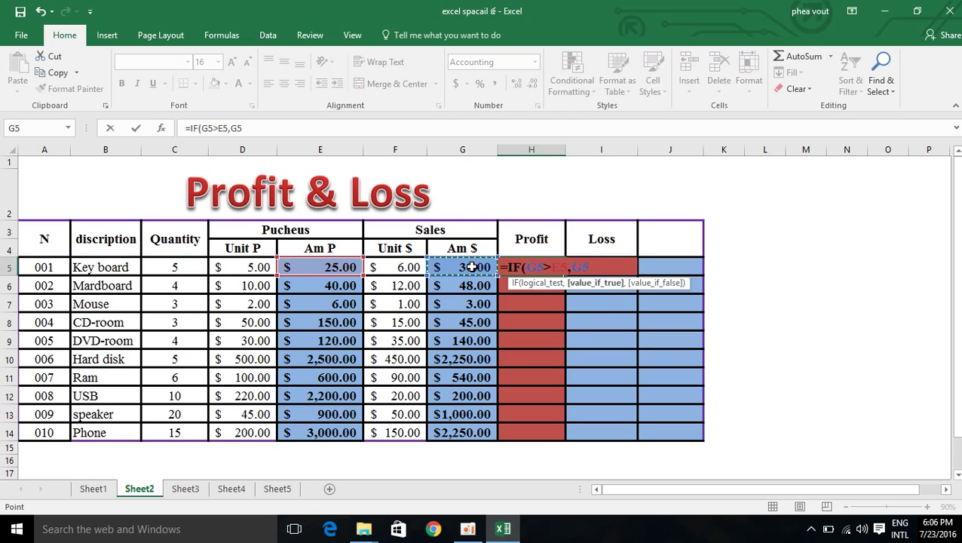
text(-)
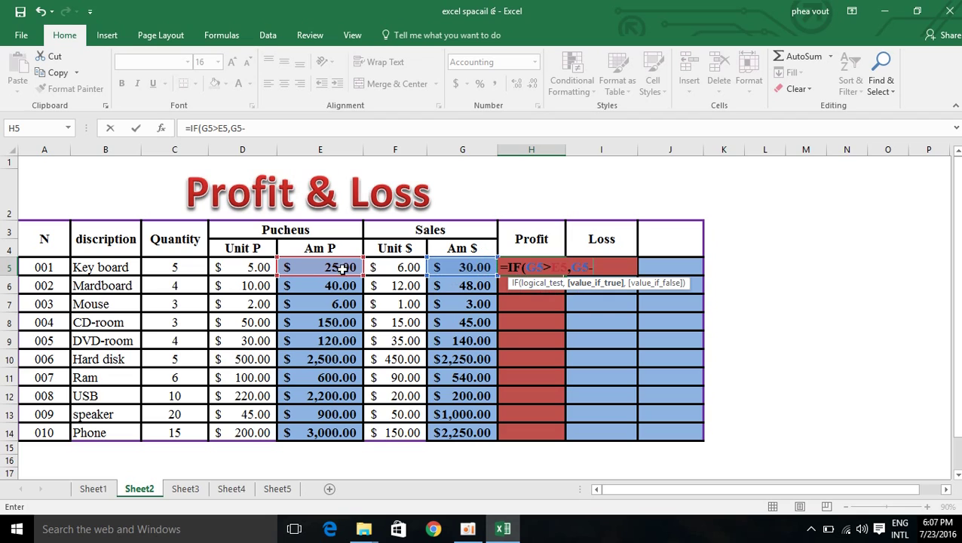
click(330, 268)
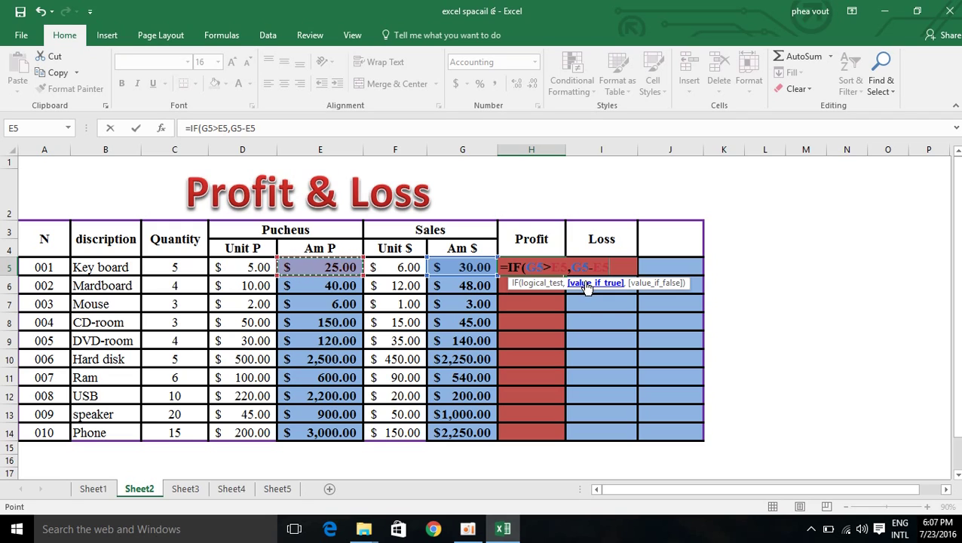
text(,""))
key(Return)
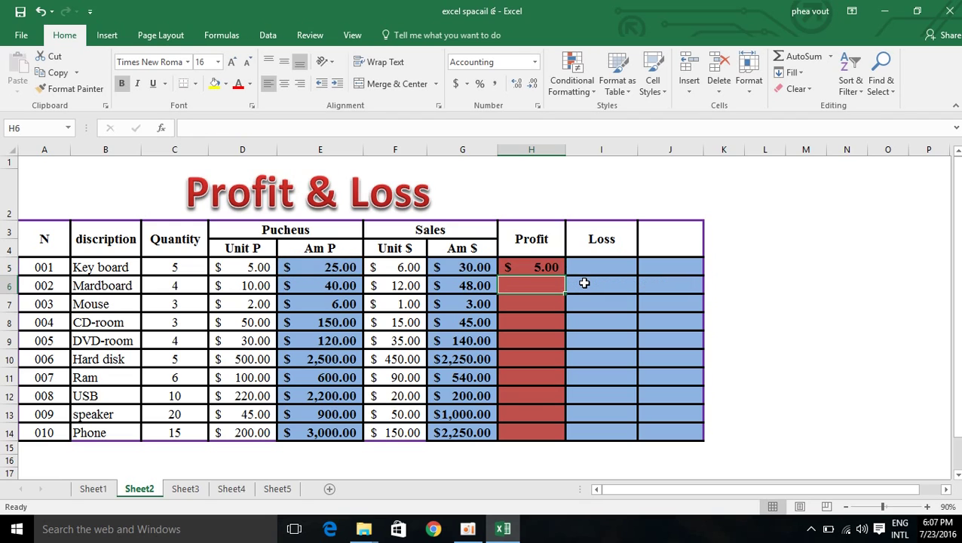
click(555, 267)
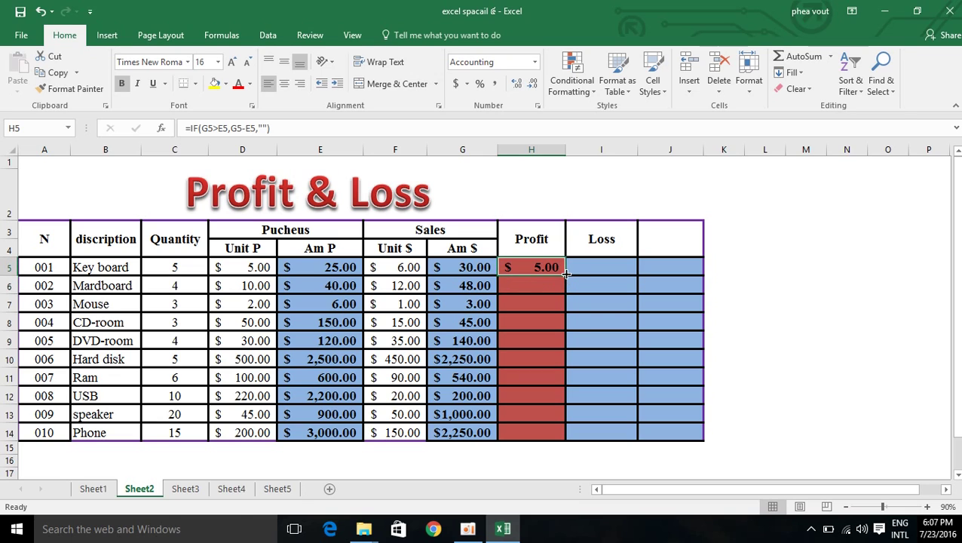
Step: Copy the Profit formula down to H14, verify the results, and begin an IF formula in I5
drag(564, 276, 566, 438)
click(538, 305)
click(541, 322)
click(539, 279)
click(542, 268)
click(544, 305)
click(544, 321)
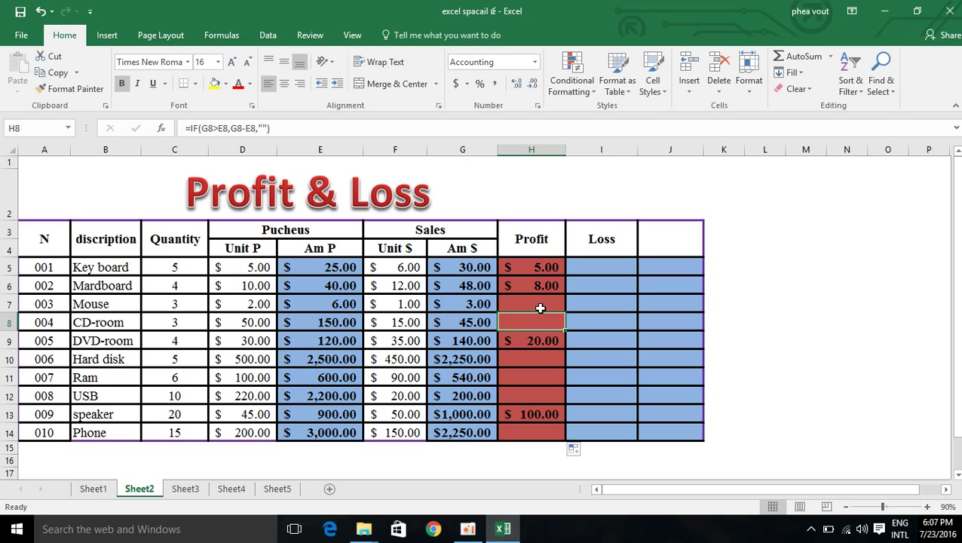
click(540, 307)
click(596, 267)
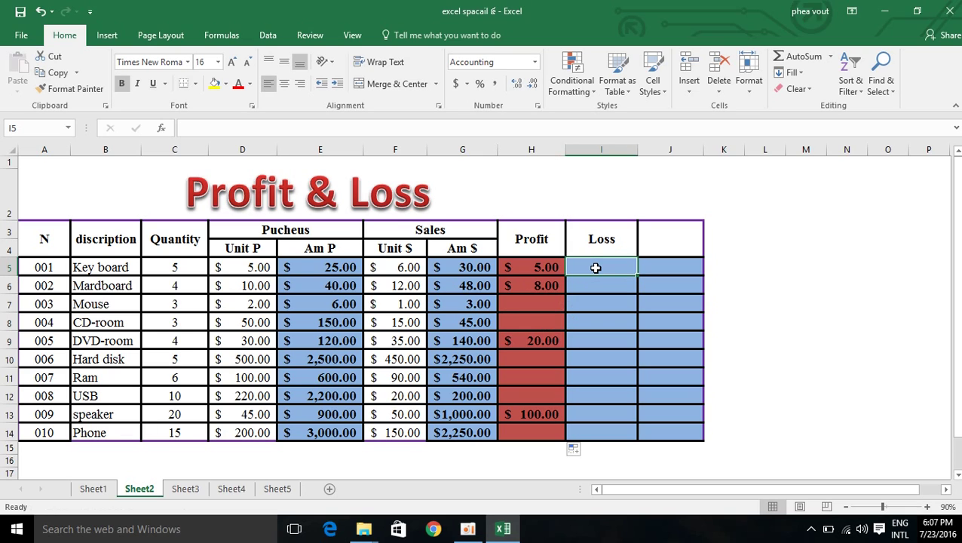
text(=)
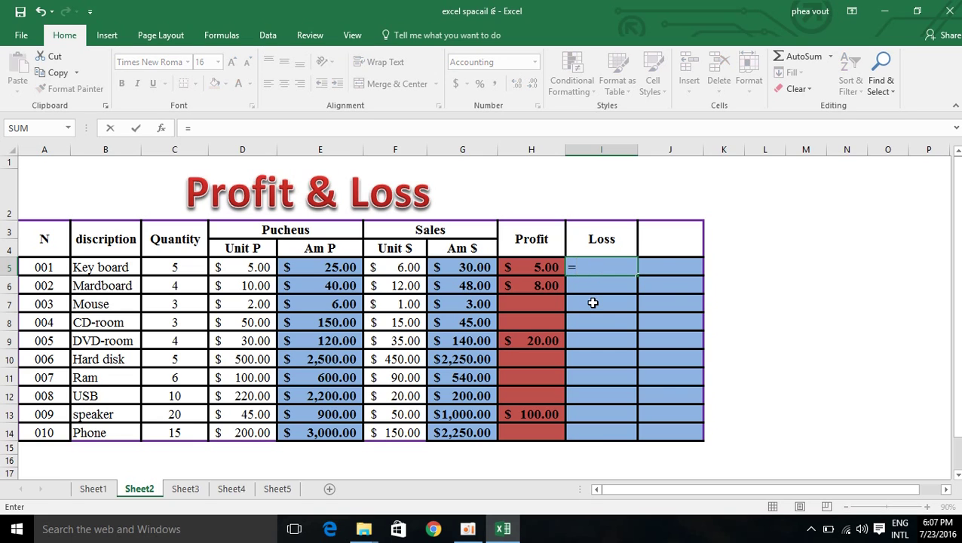
text(if)
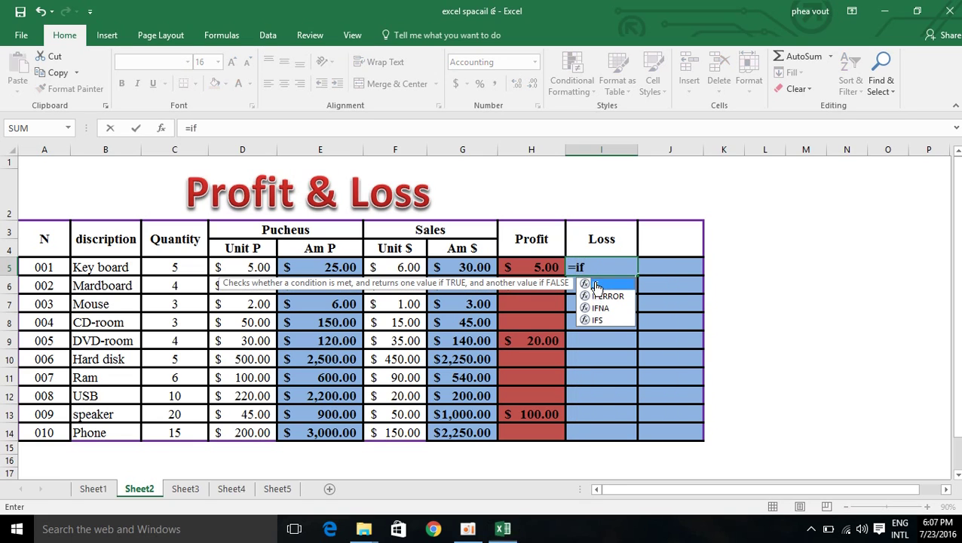
Step: Complete =IF(G5<E5,E5-G5,"") in Loss cell I5, which stays blank for row 5
key(Tab)
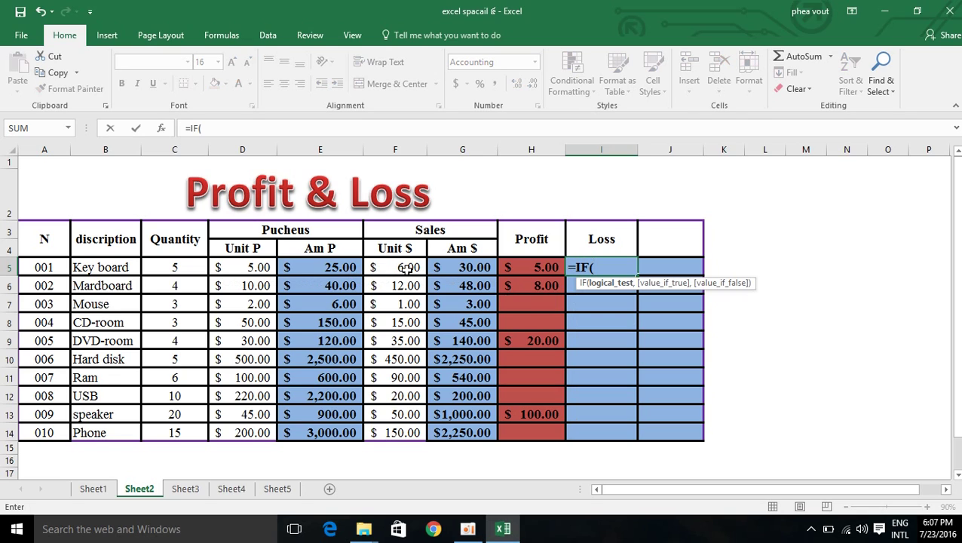
click(474, 264)
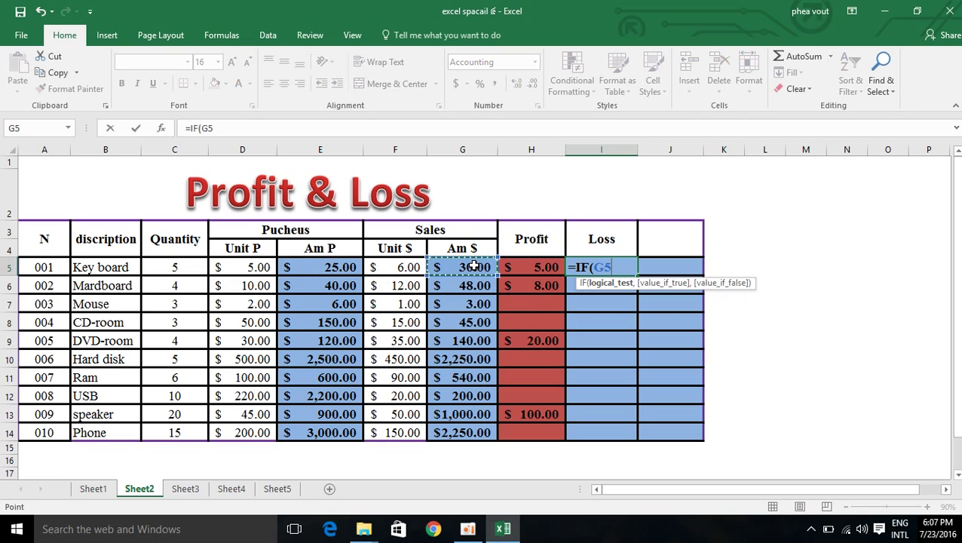
text(<)
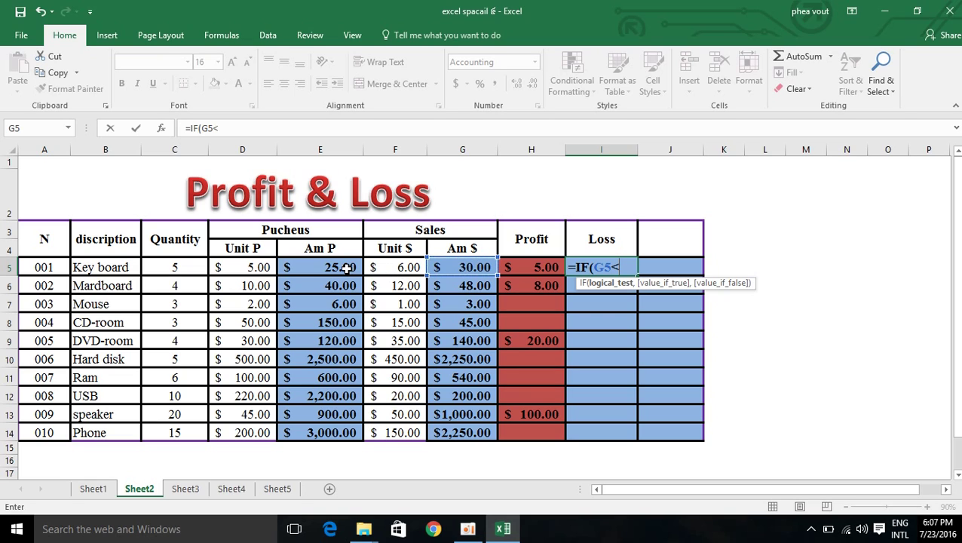
click(346, 268)
text(,)
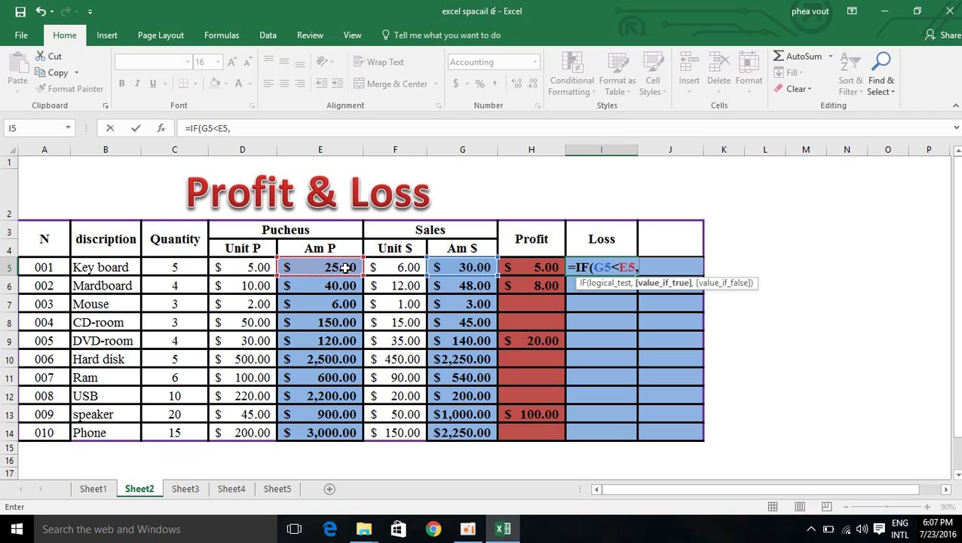
click(317, 269)
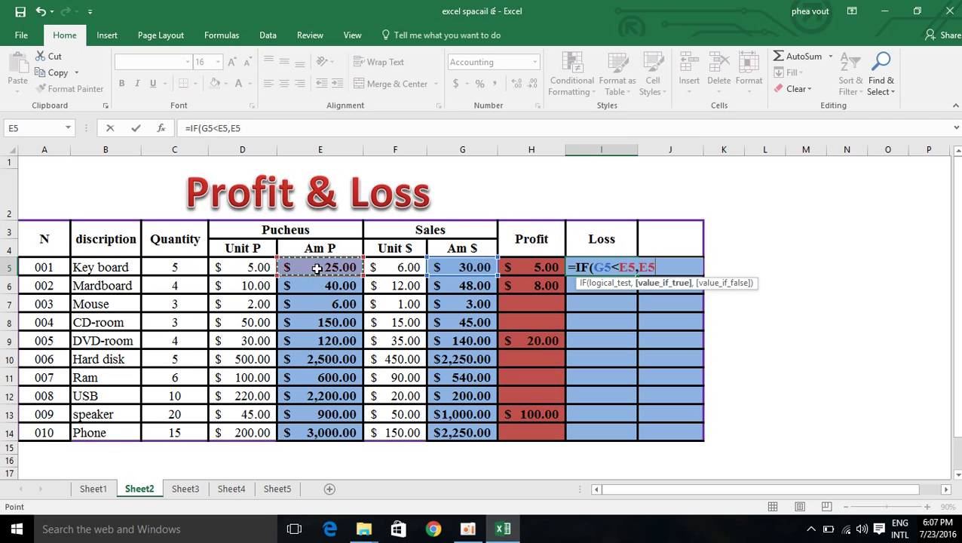
text(-)
click(447, 266)
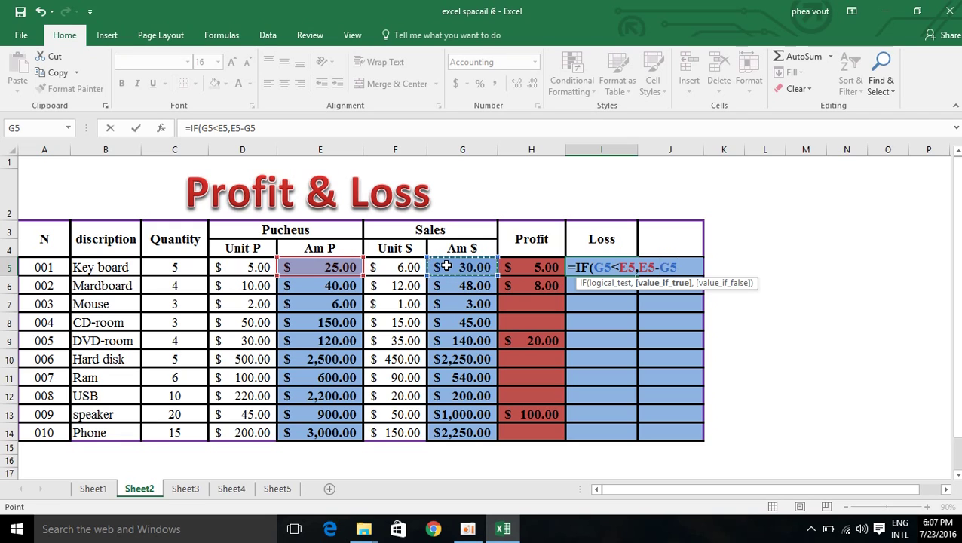
text(,)
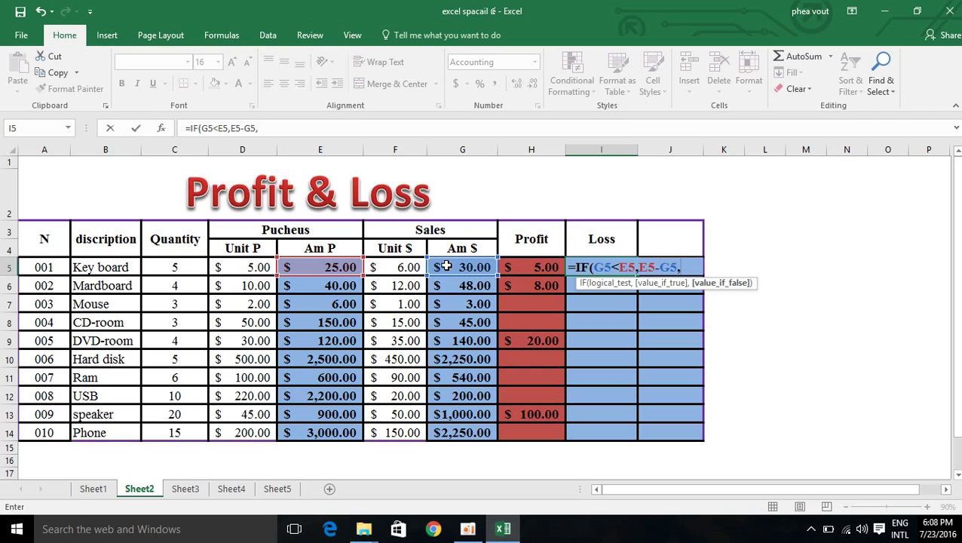
text(")
key(Return)
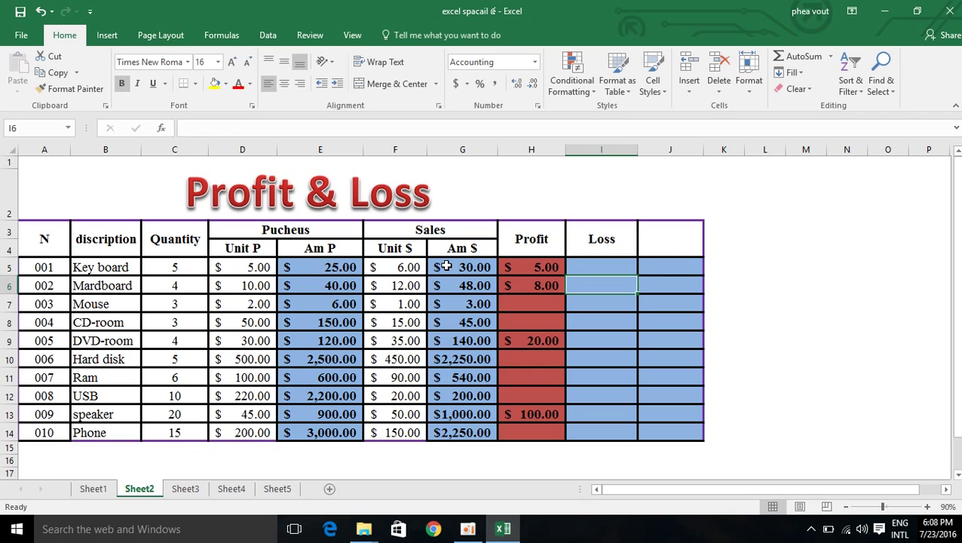
Step: Copy the loss formula down to I14, showing losses such as $3.00, $105.00 and $2,000.00
click(630, 265)
drag(639, 276, 633, 433)
click(601, 266)
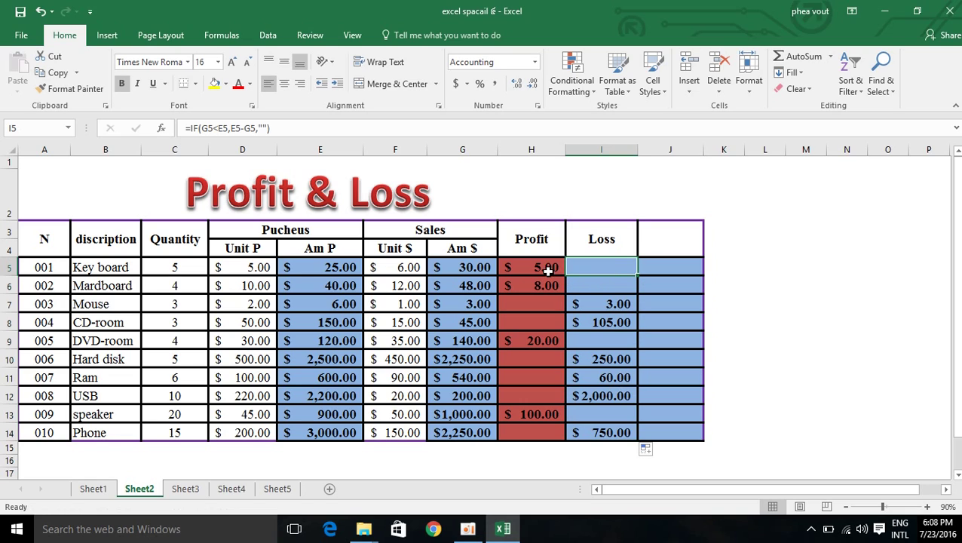
drag(548, 271, 559, 287)
click(551, 305)
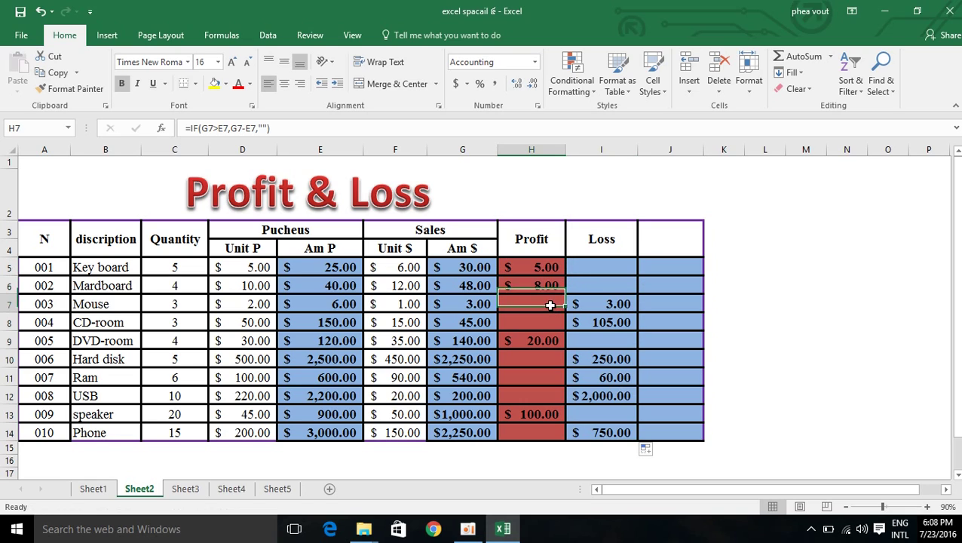
click(559, 318)
click(586, 305)
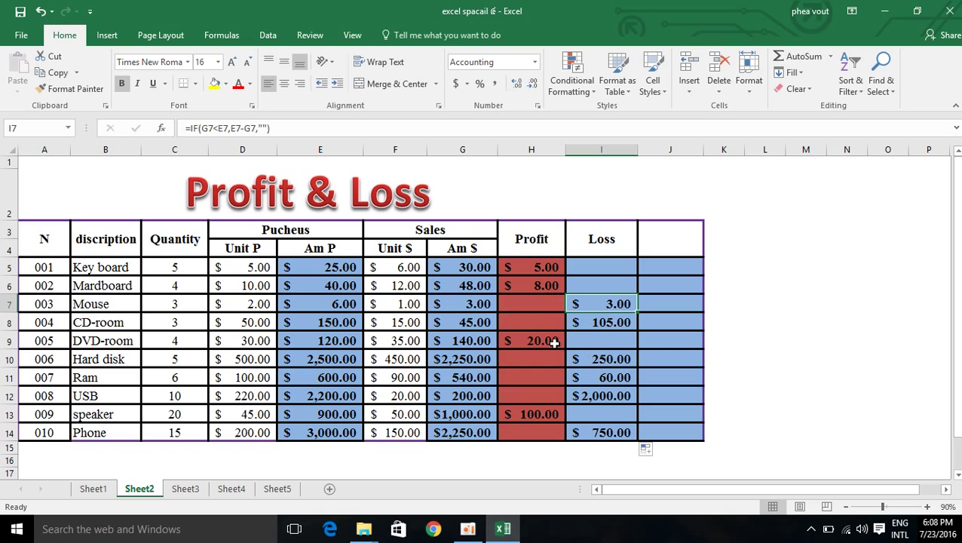
click(663, 269)
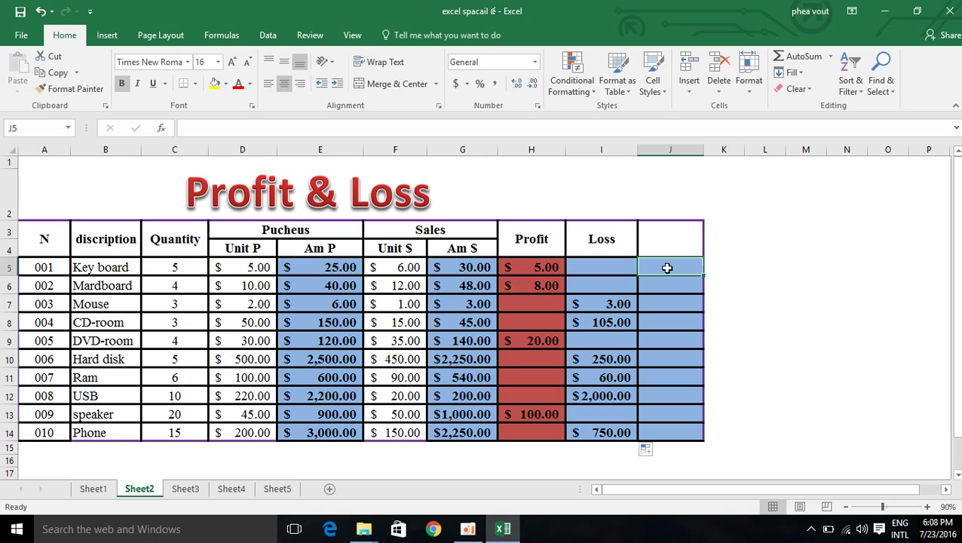
Step: Enter =IF(G5>E5,"profit","loss") in J5 so it displays profit
text(=if)
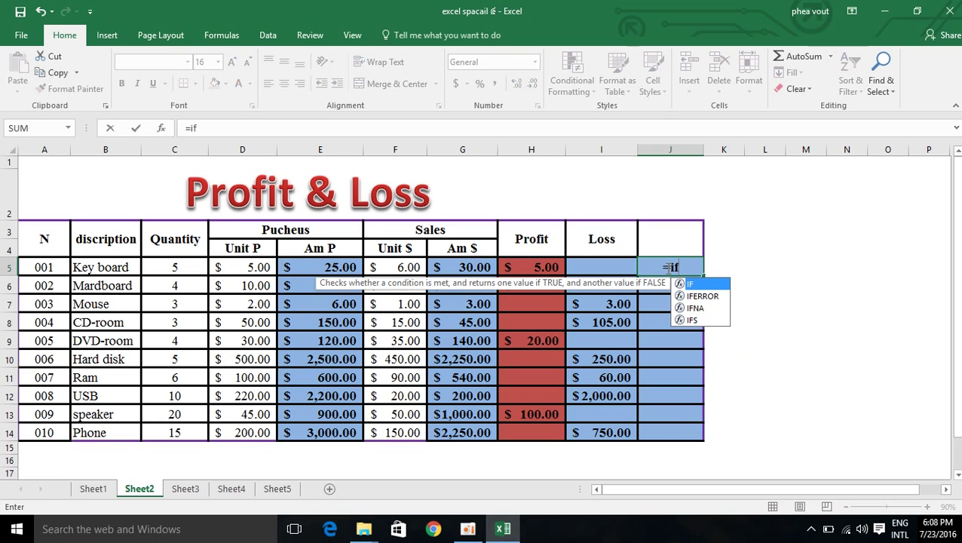
double_click(687, 285)
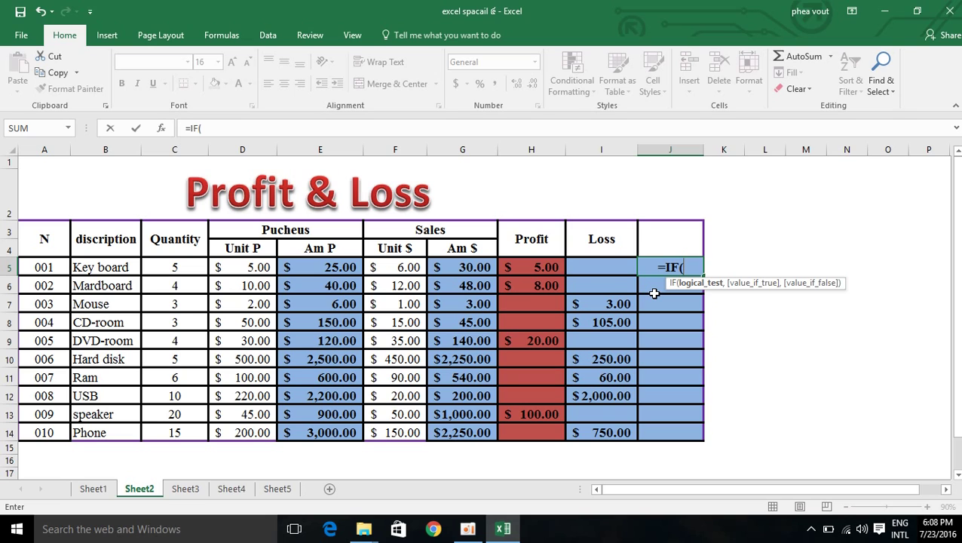
click(481, 267)
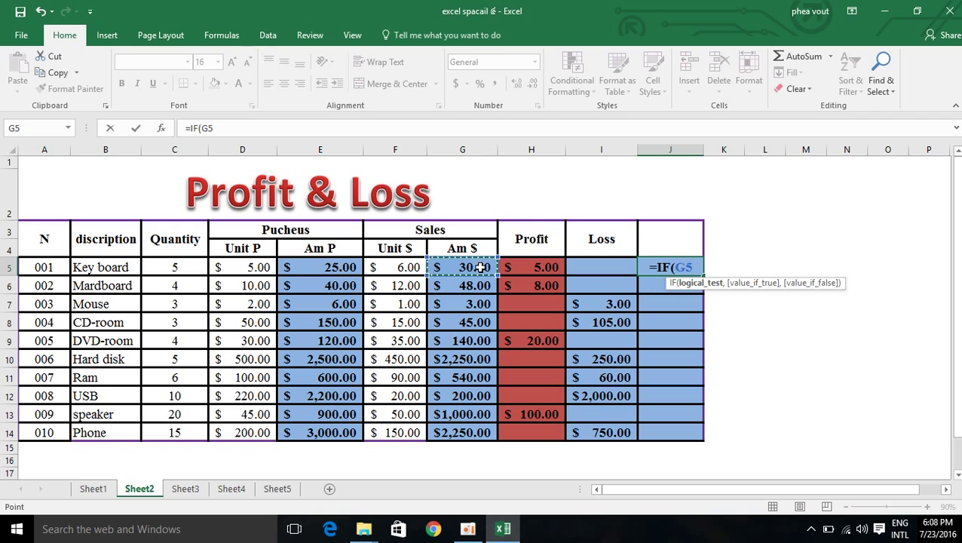
text(>)
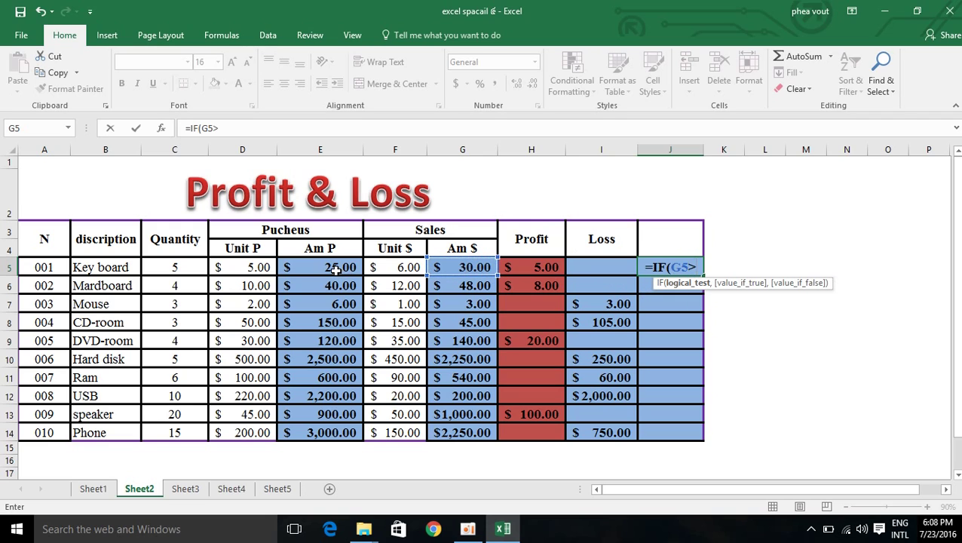
click(337, 269)
text(,)
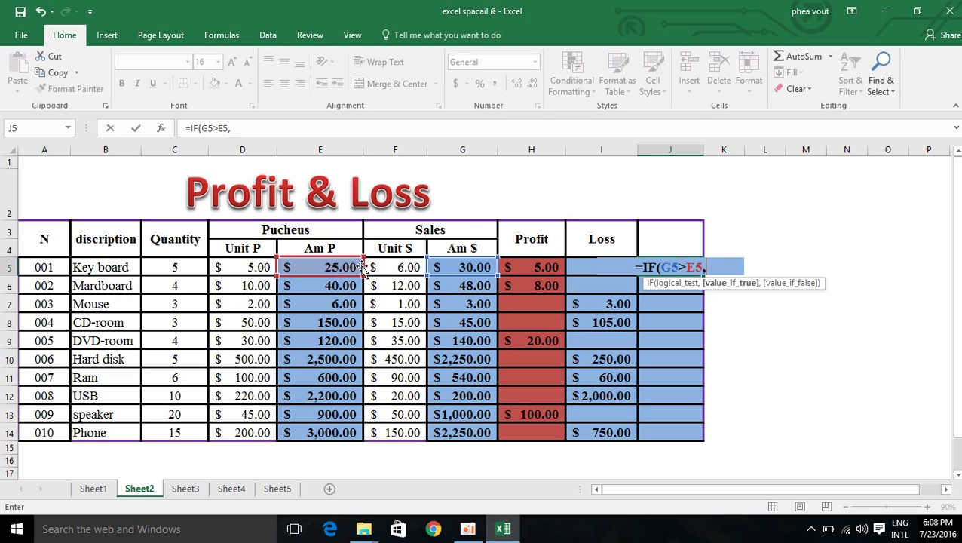
text(")
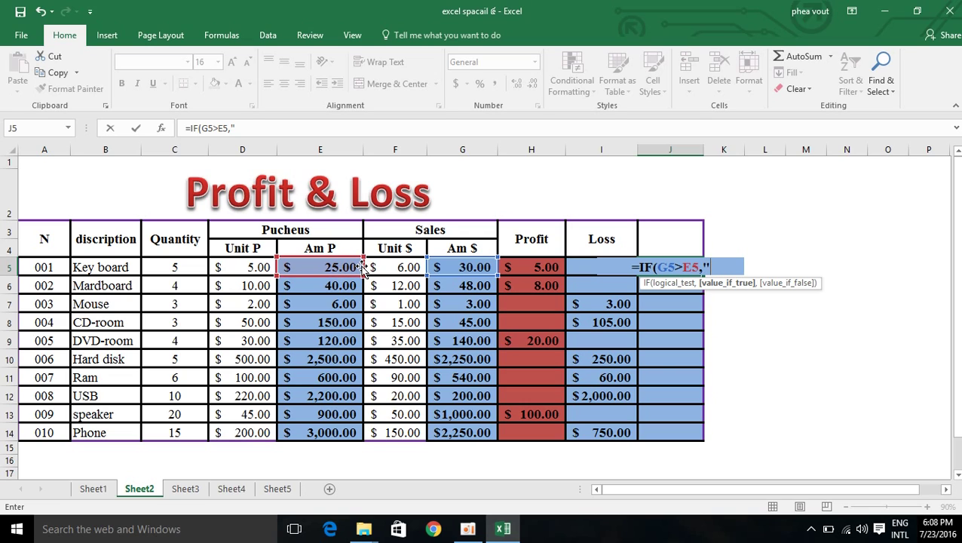
text(pro)
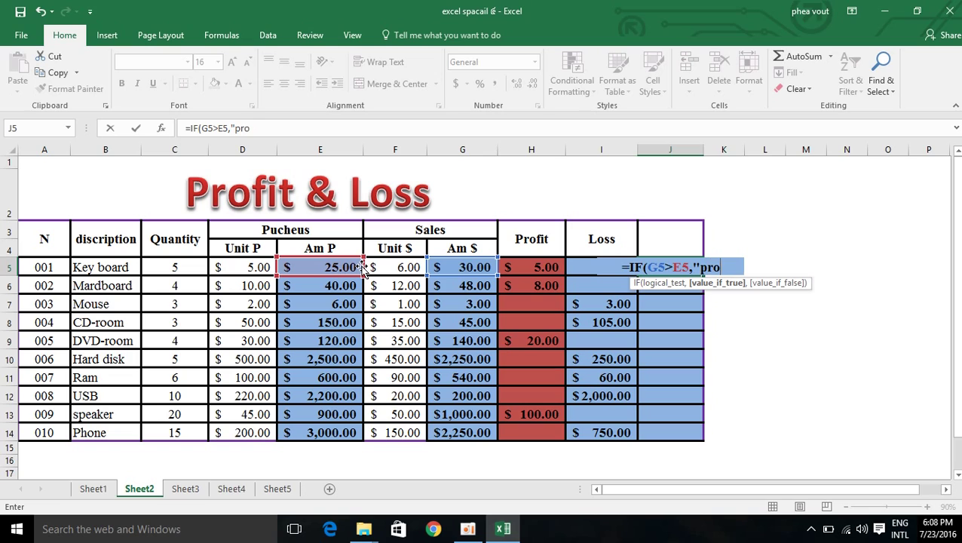
text(f)
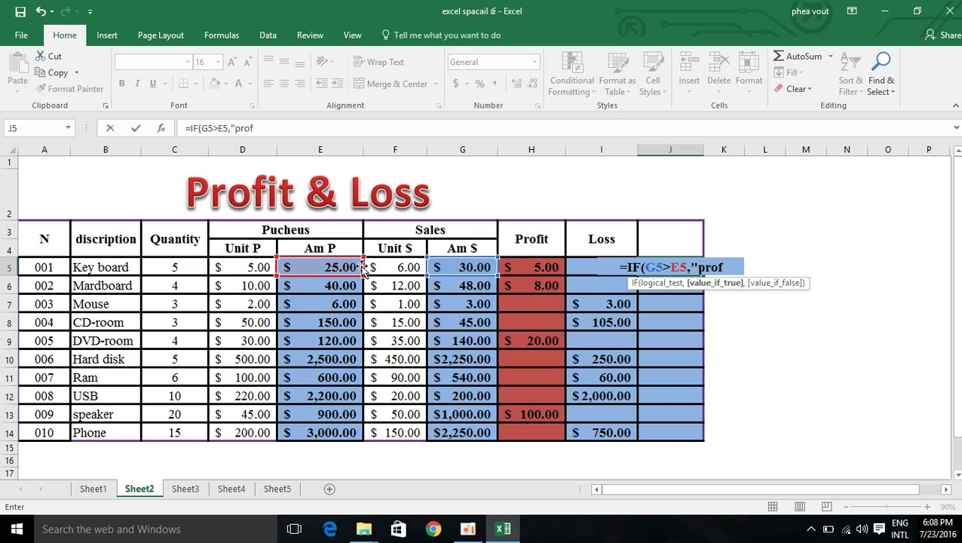
text(it)
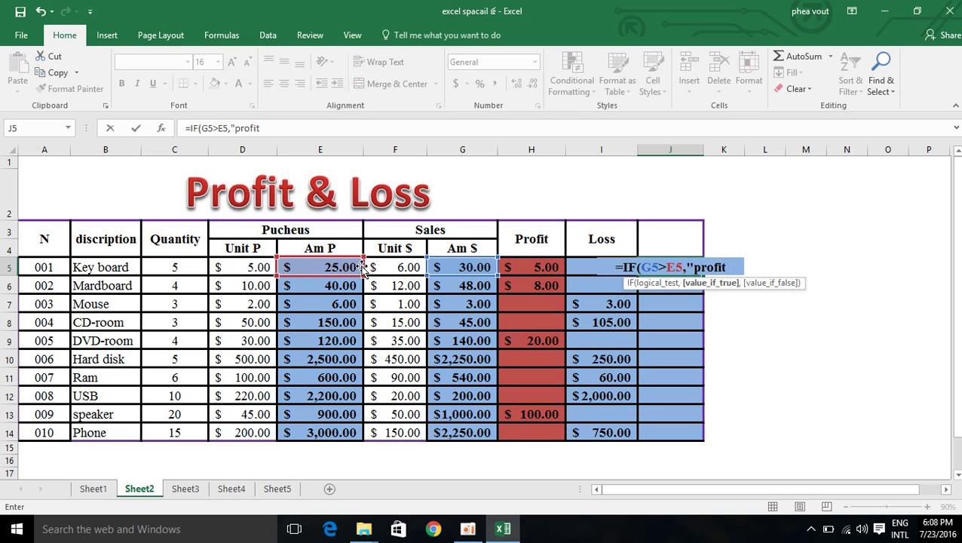
text(",)
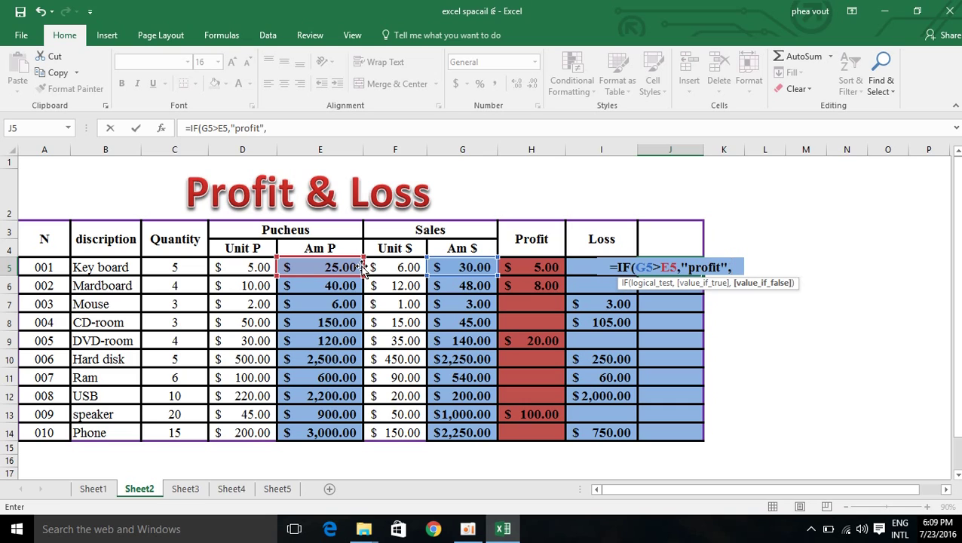
text("loss")
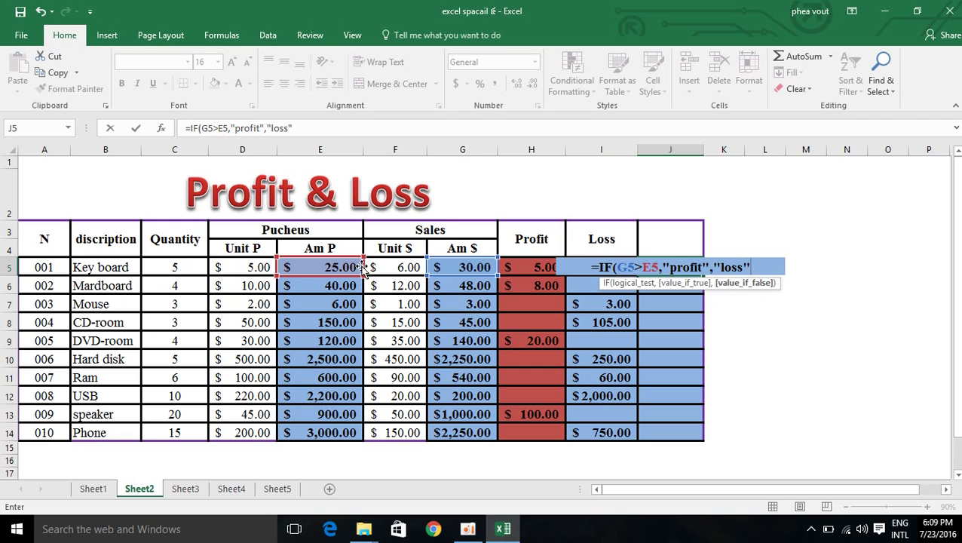
key(Return)
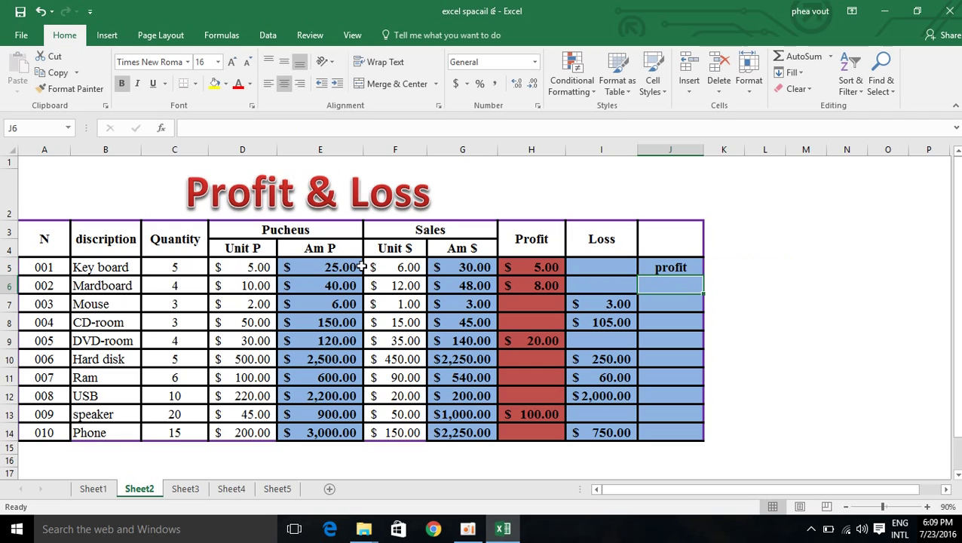
Step: Copy the status formula from J5 down to J14
click(683, 268)
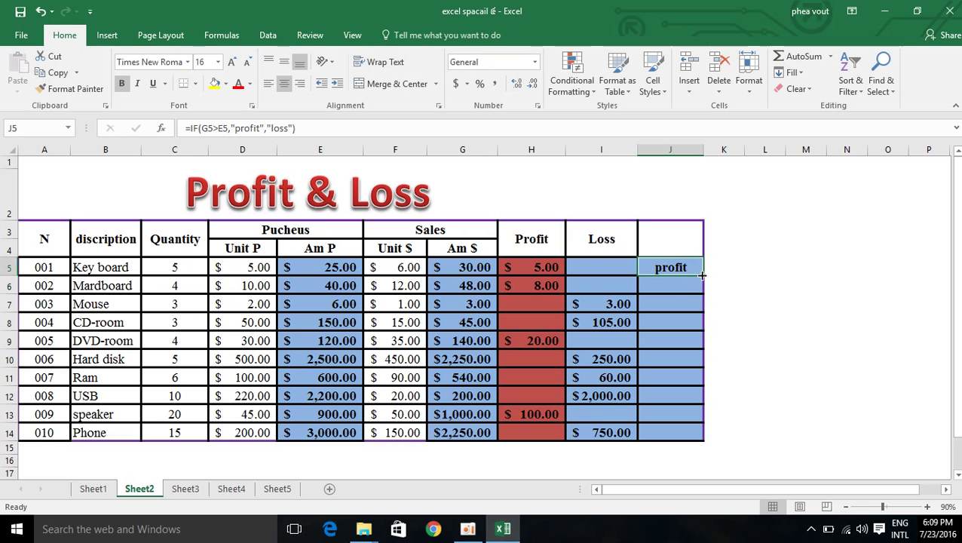
drag(704, 276, 704, 440)
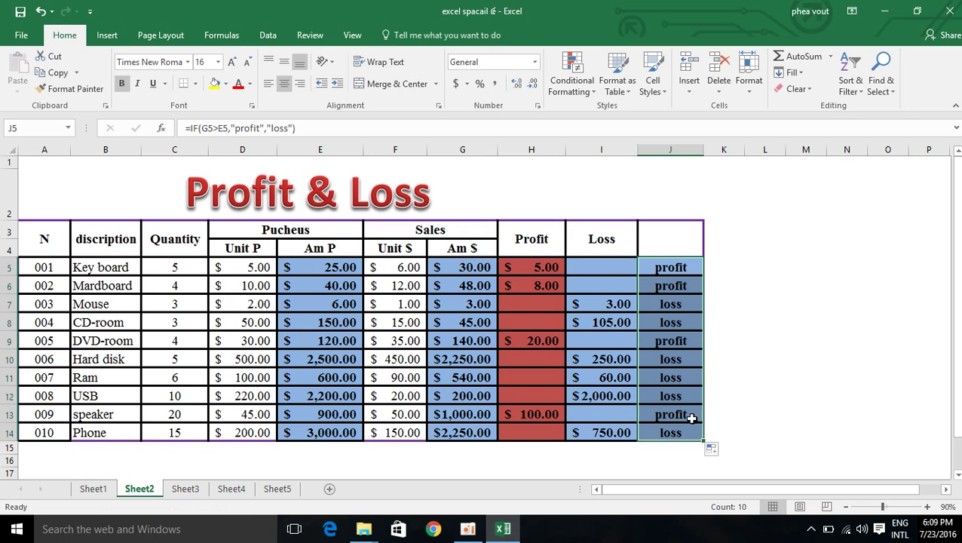
click(671, 361)
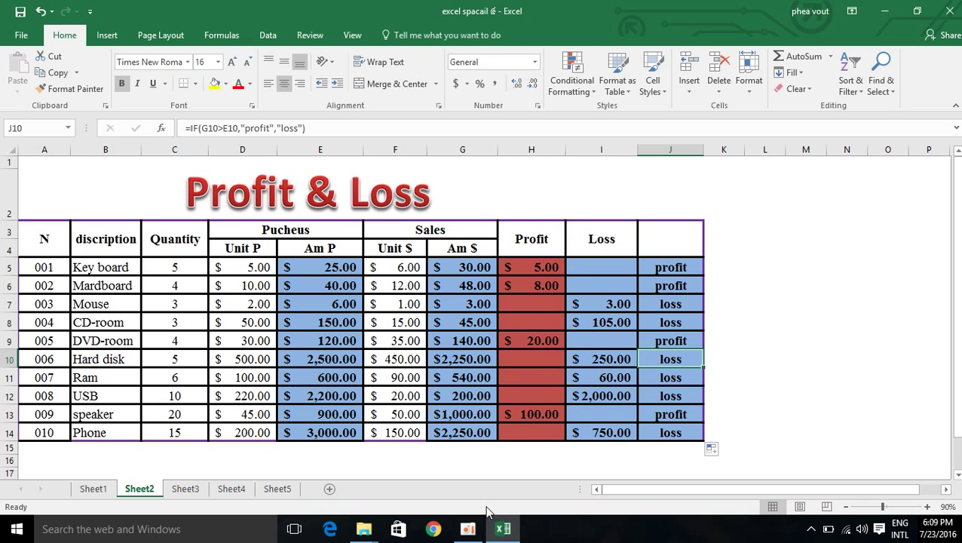
Step: Restore the oCam recorder window and move it to a spot clear of the table
click(479, 533)
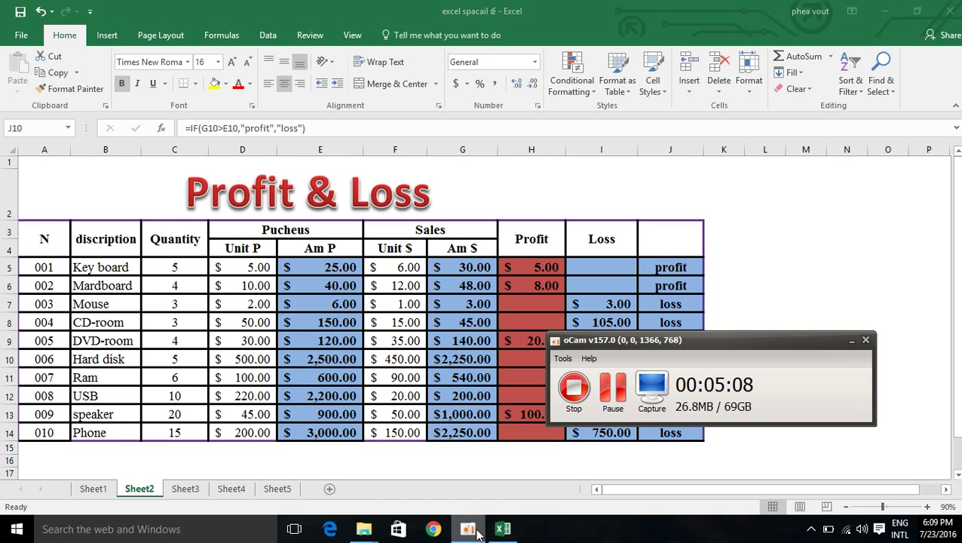
mouse_move(681, 367)
mouse_down()
mouse_move(827, 212)
mouse_move(619, 384)
mouse_up()
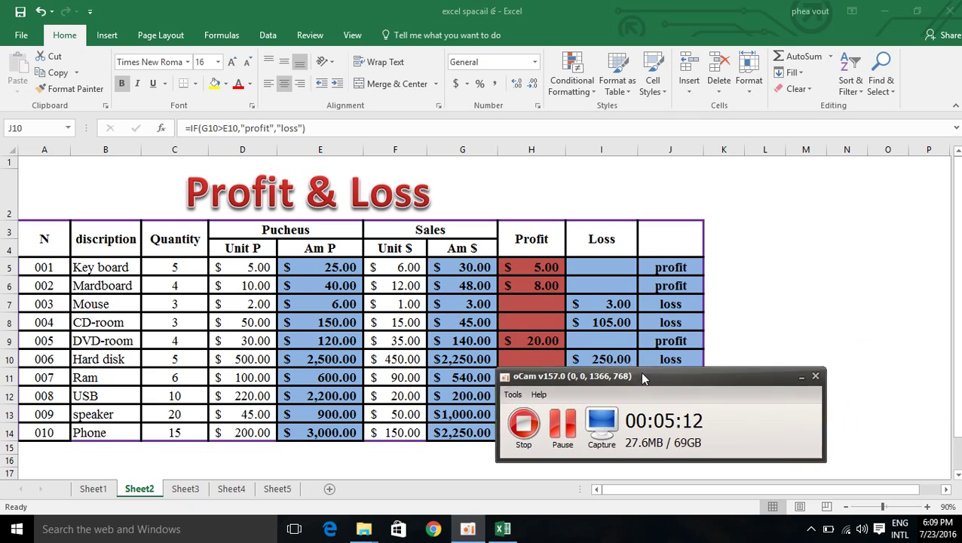
drag(618, 384, 696, 399)
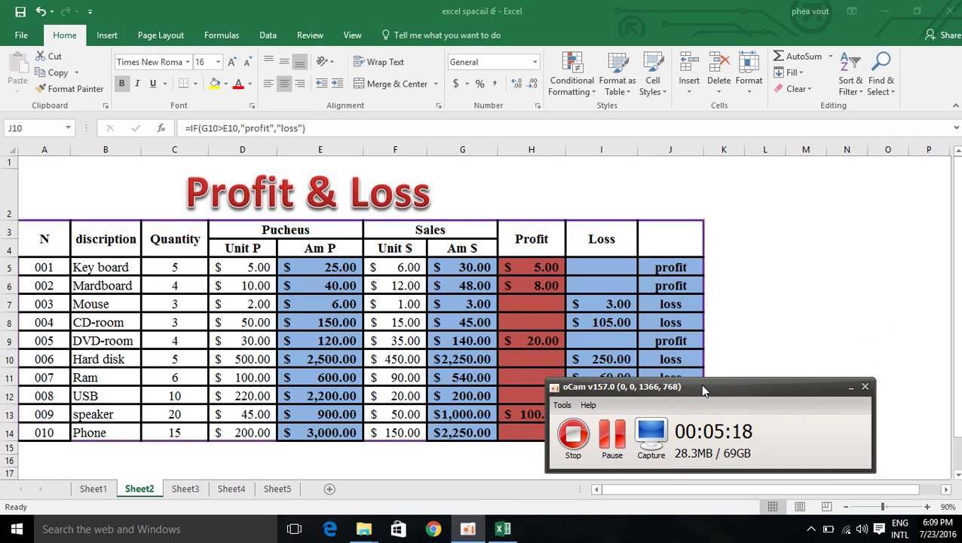
drag(703, 395, 704, 246)
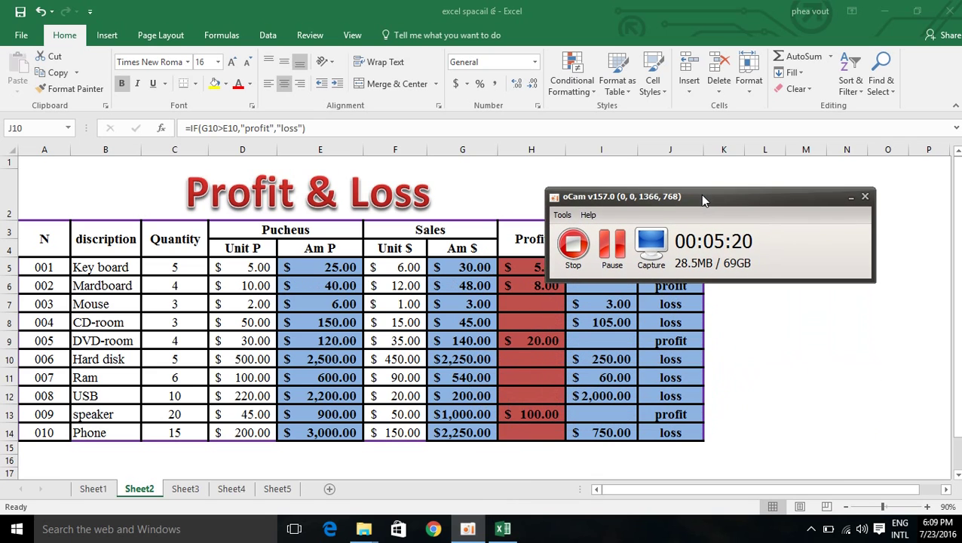
drag(704, 246, 695, 332)
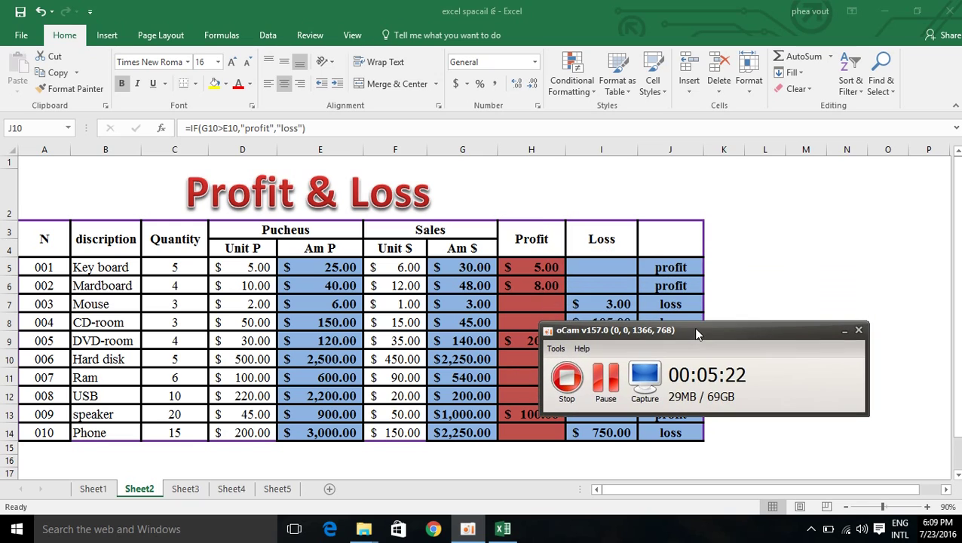